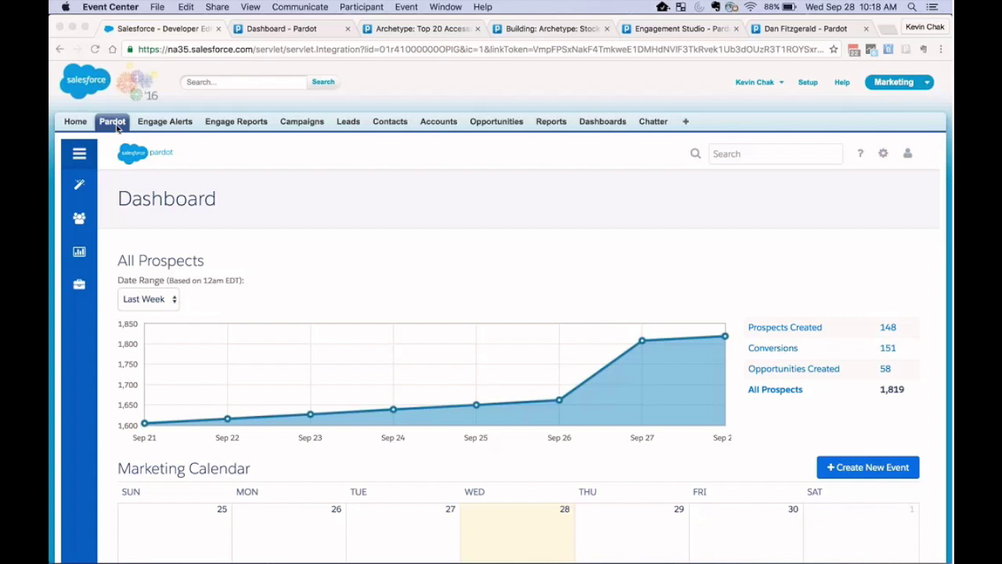
Switch to the separate Pardot dashboard page and open the segmentation lists under Marketing.
click(249, 28)
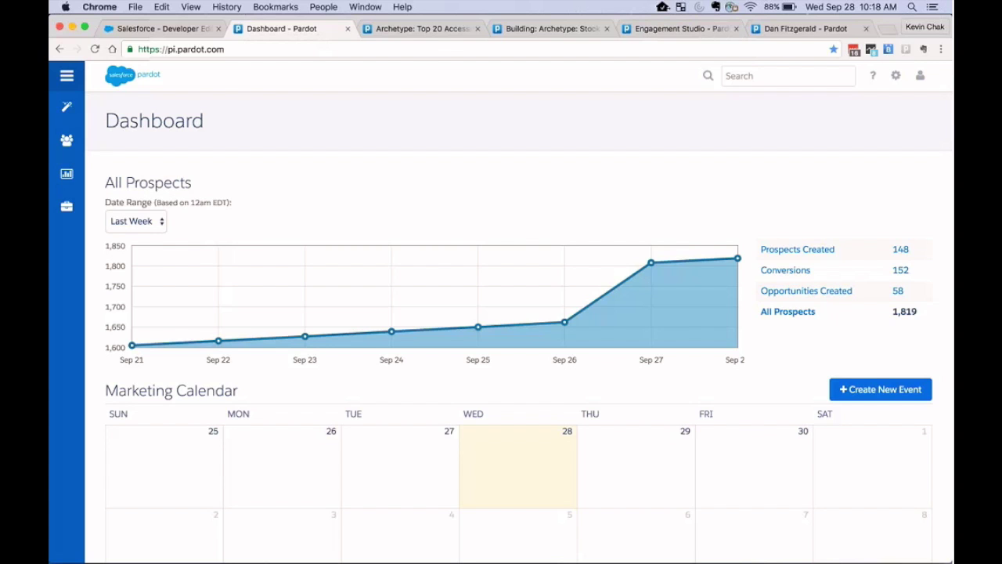
mouse_move(67, 106)
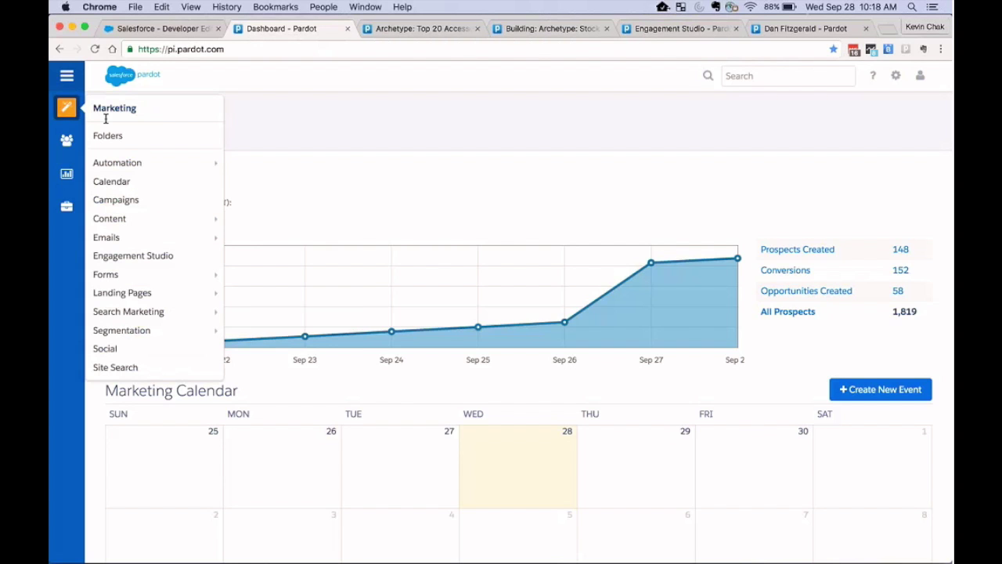
mouse_move(167, 329)
click(255, 333)
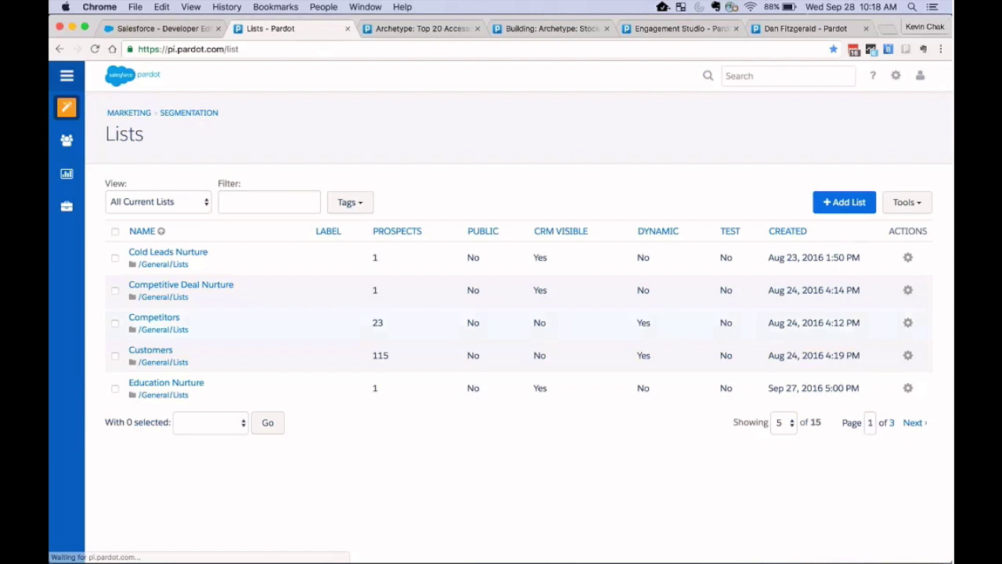
Add a dynamic list named "GTX1000 Accessor Upsell" and proceed to setting its rules.
click(831, 206)
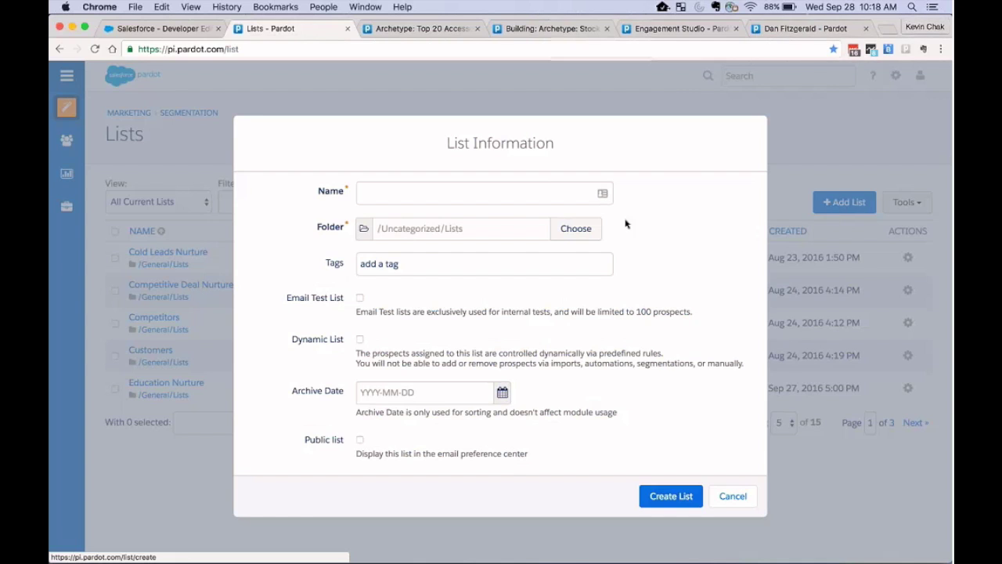
click(503, 194)
text(GTX1000)
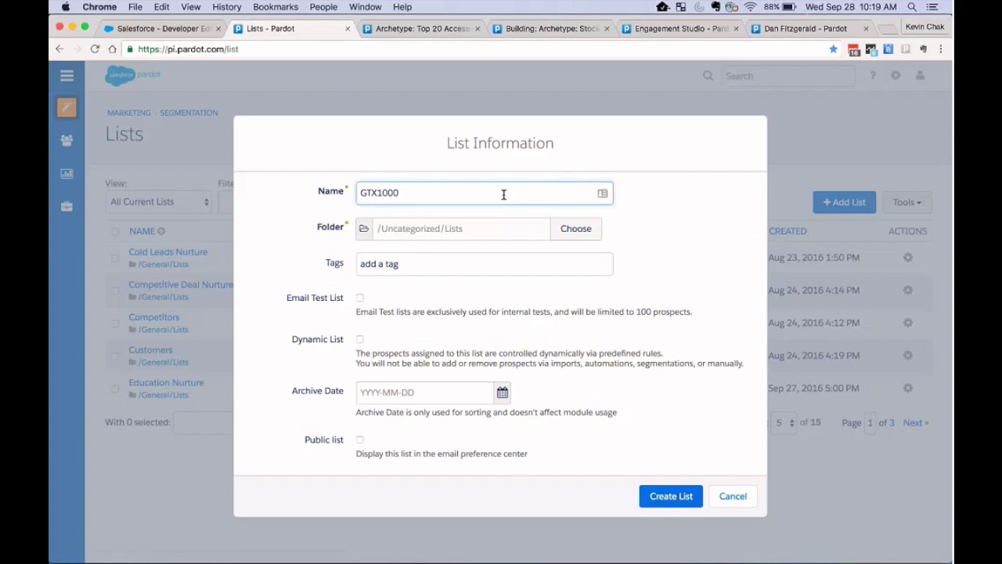
text(Accessor Upsell)
click(361, 341)
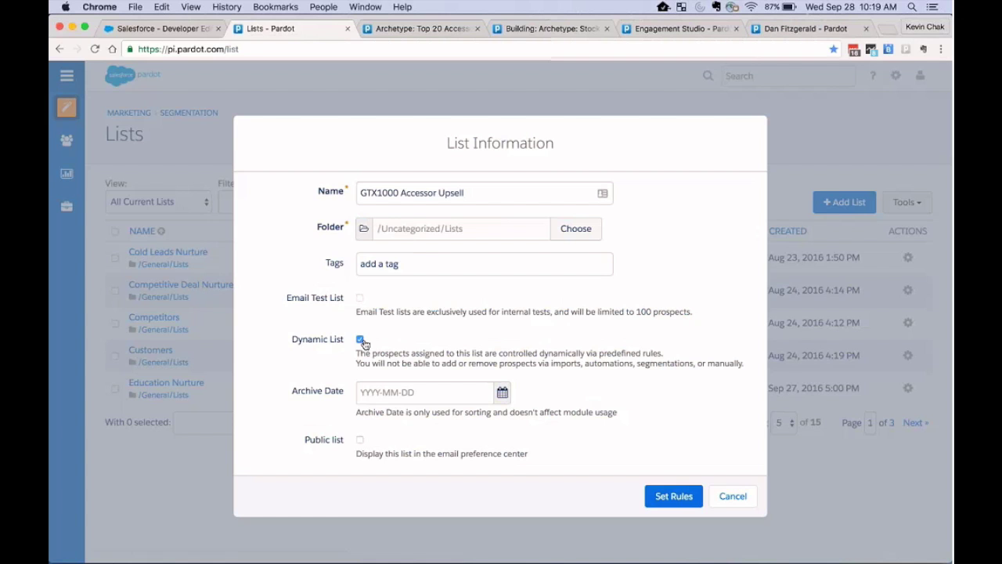
click(683, 504)
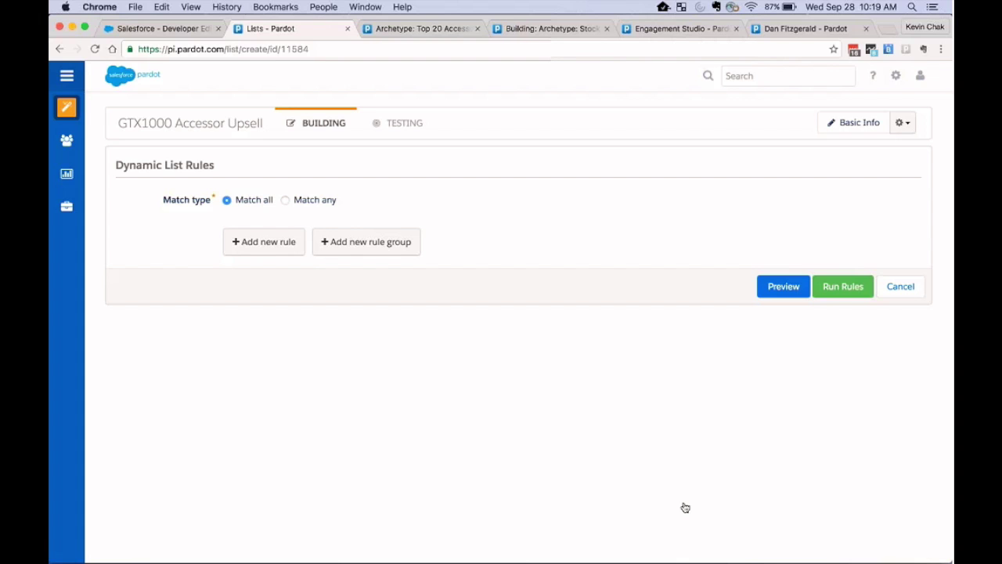
Add a rule matching prospects whose default field Job Title contains "Owner".
click(250, 249)
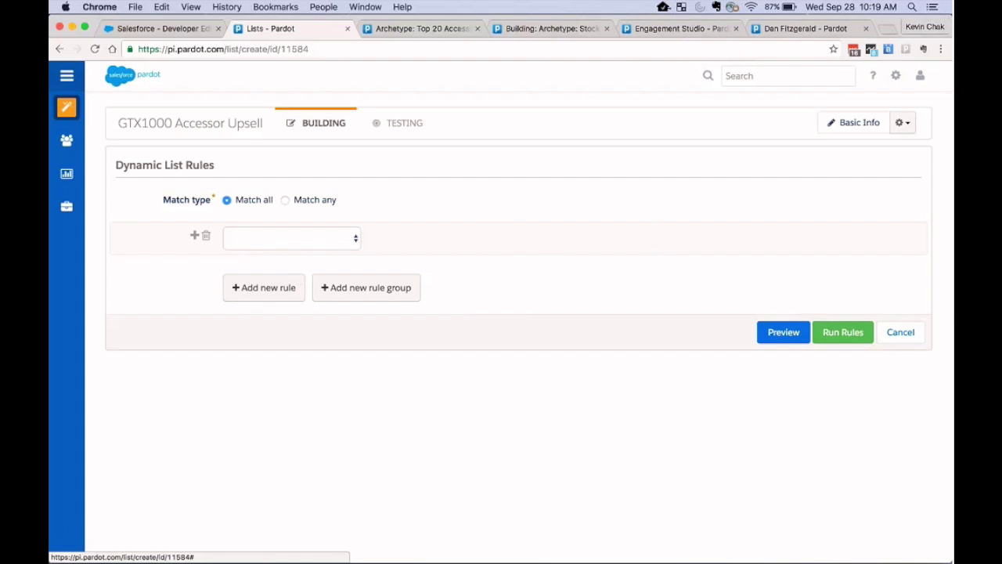
click(339, 239)
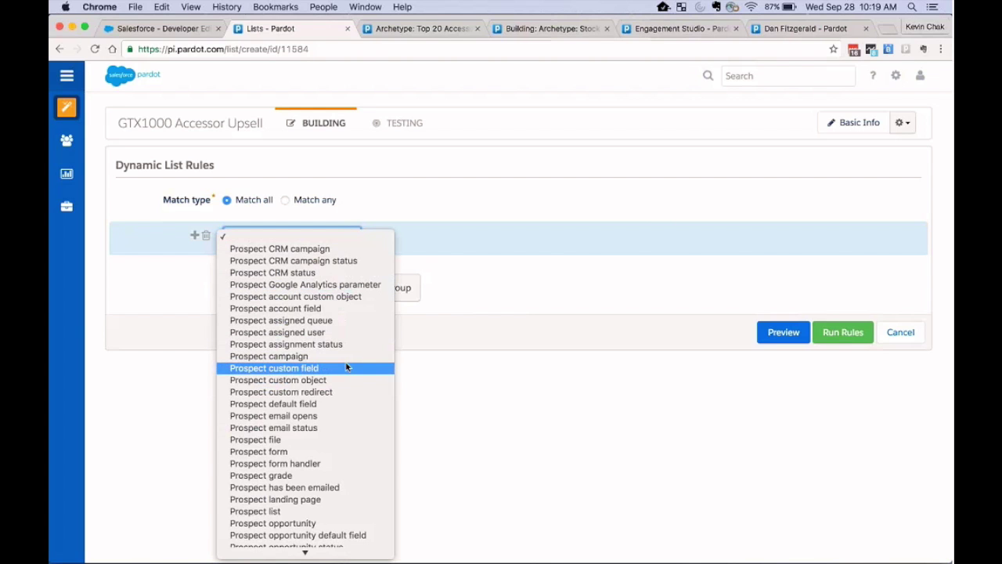
scroll(349, 391, down, 3)
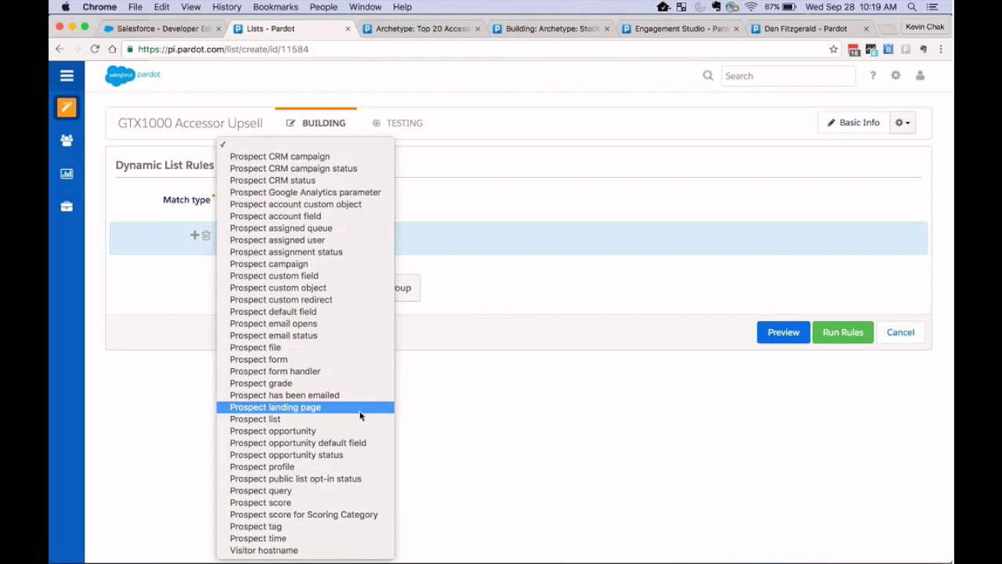
click(368, 312)
click(449, 239)
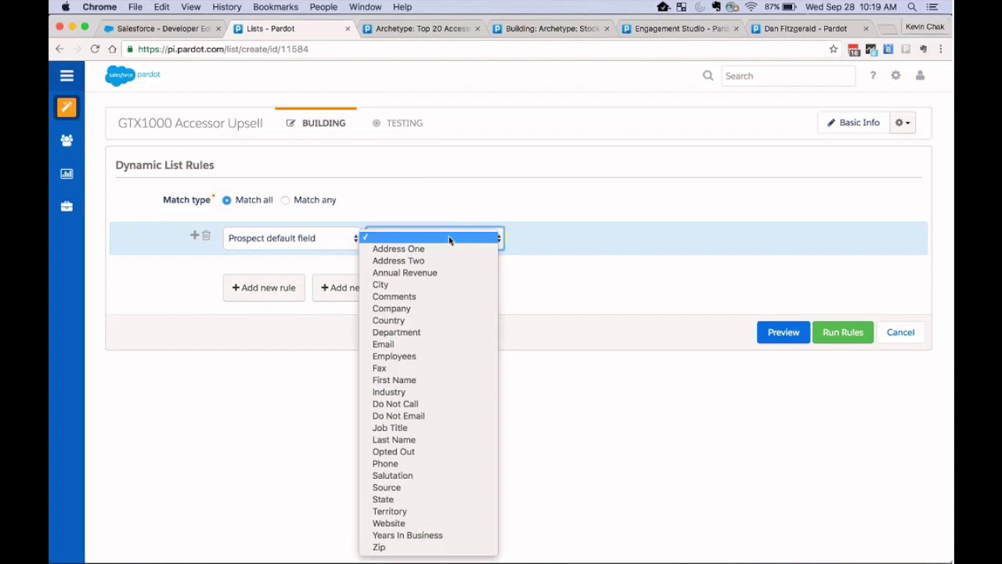
click(447, 427)
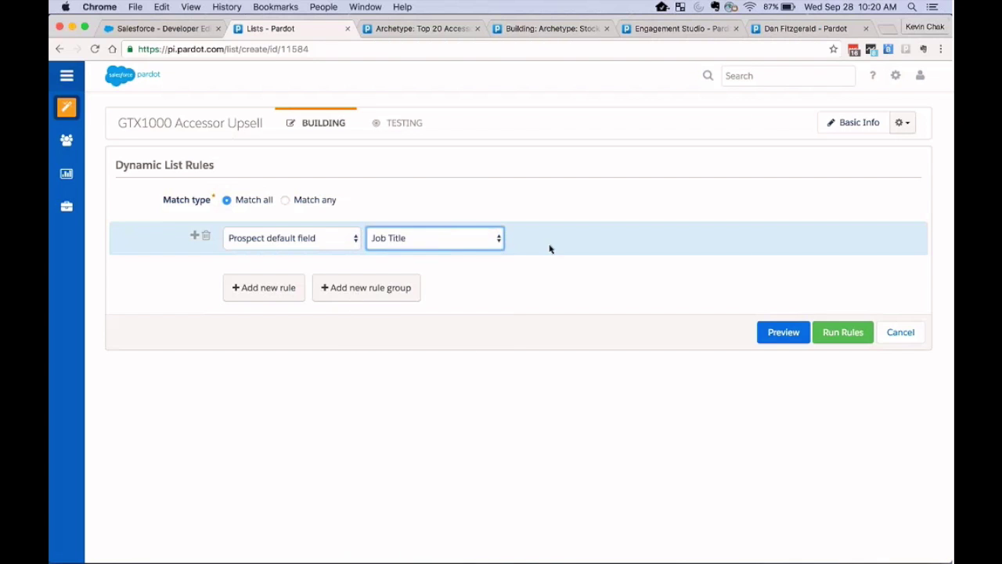
click(694, 236)
text(Own)
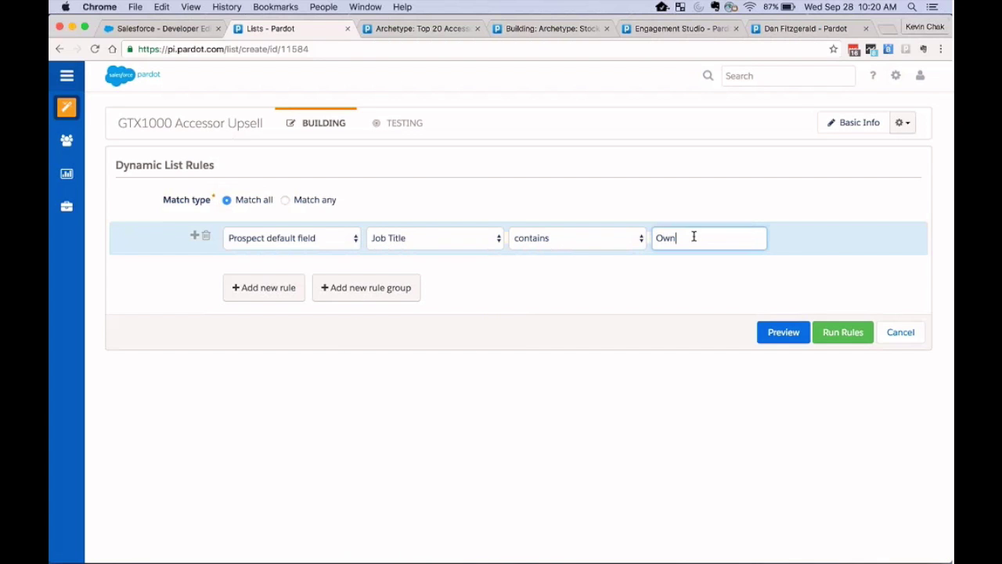
text(er)
Add a second rule on the prospect default field State with the condition is "California; Washington; Oregon".
click(266, 290)
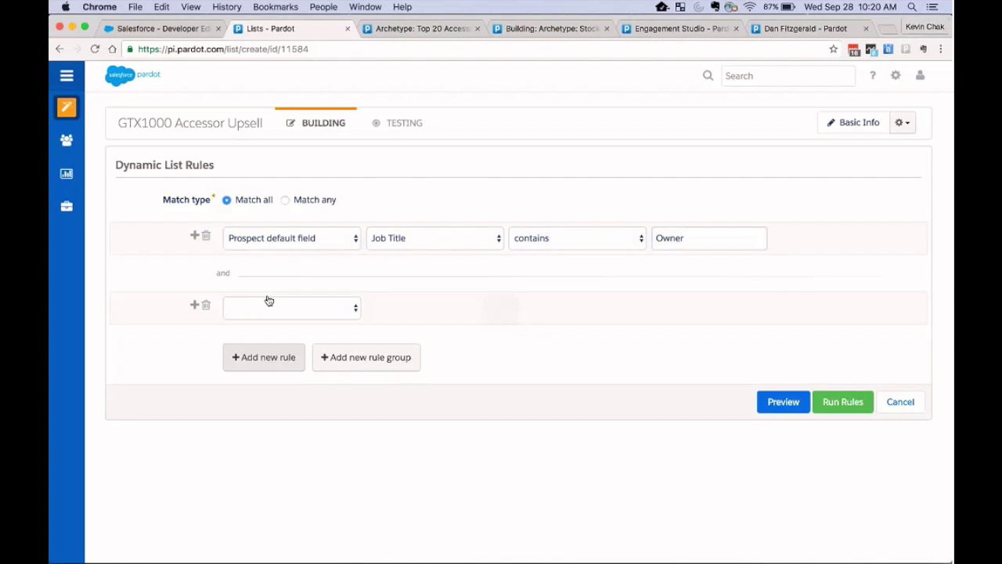
click(330, 313)
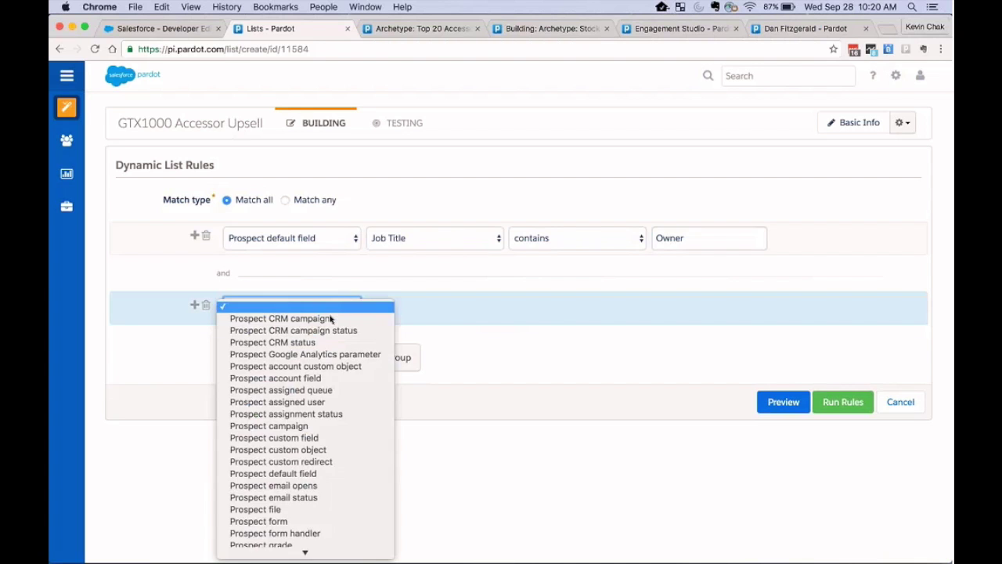
click(337, 474)
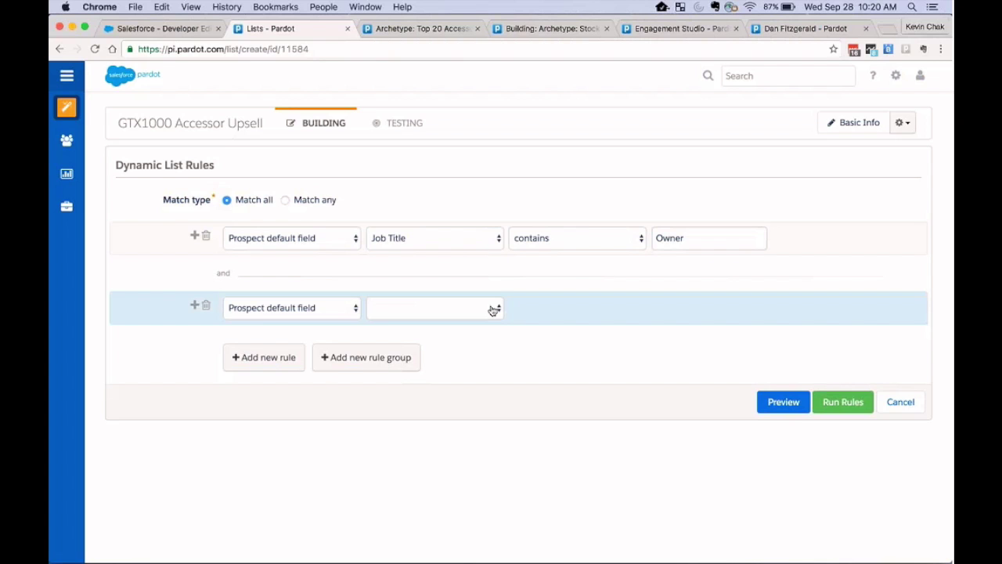
click(494, 308)
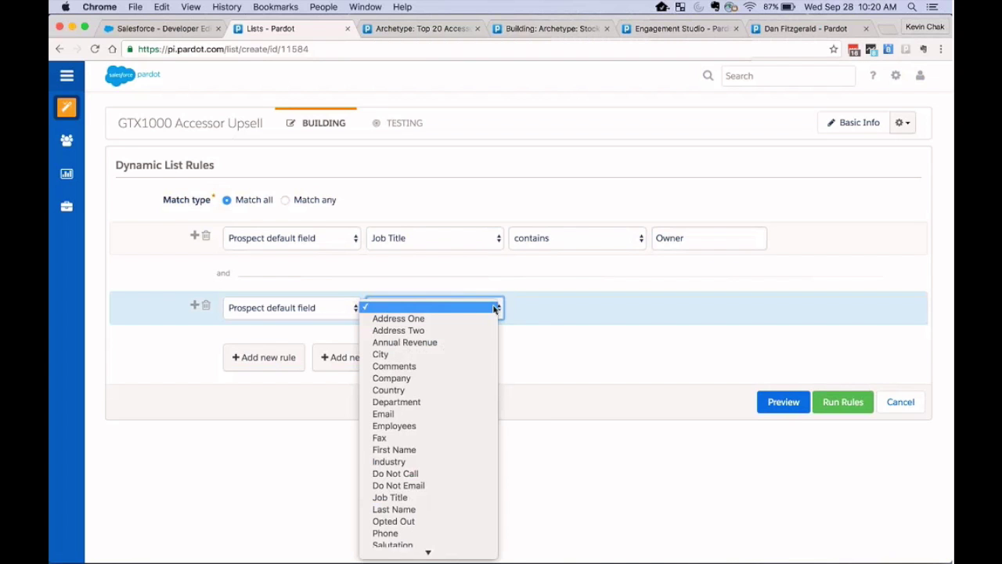
scroll(459, 467, down, 3)
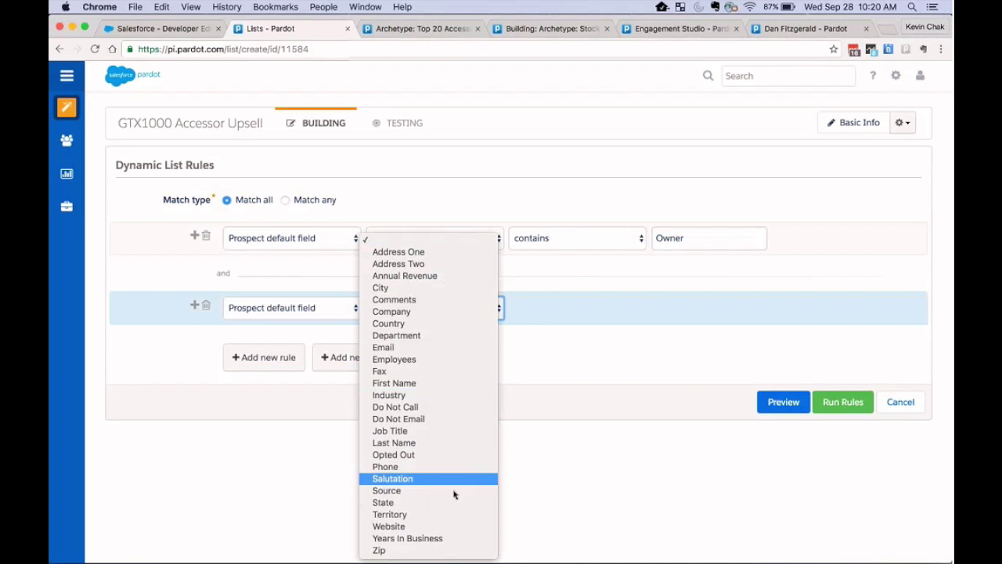
click(454, 502)
click(693, 305)
click(635, 308)
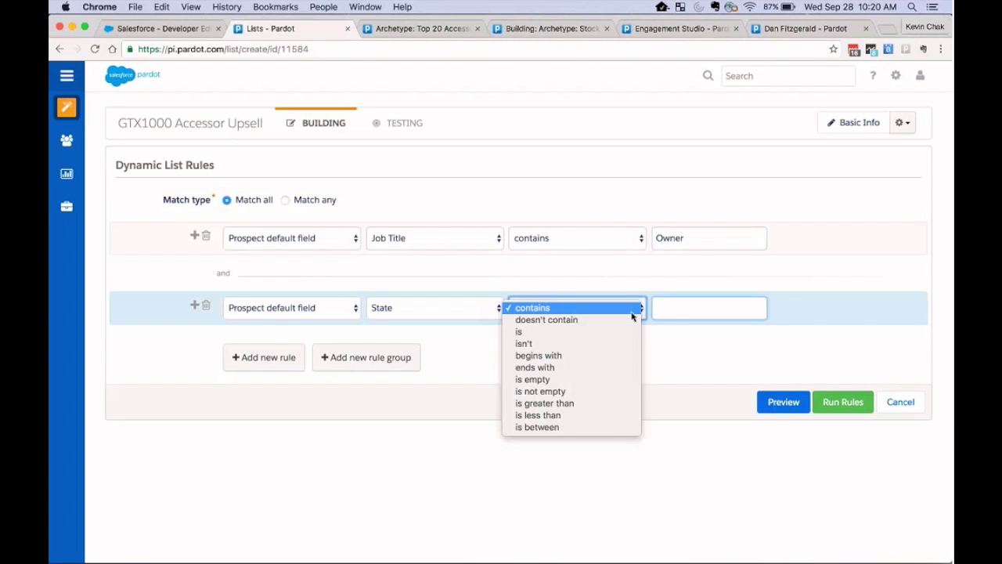
click(629, 334)
click(683, 308)
text(C)
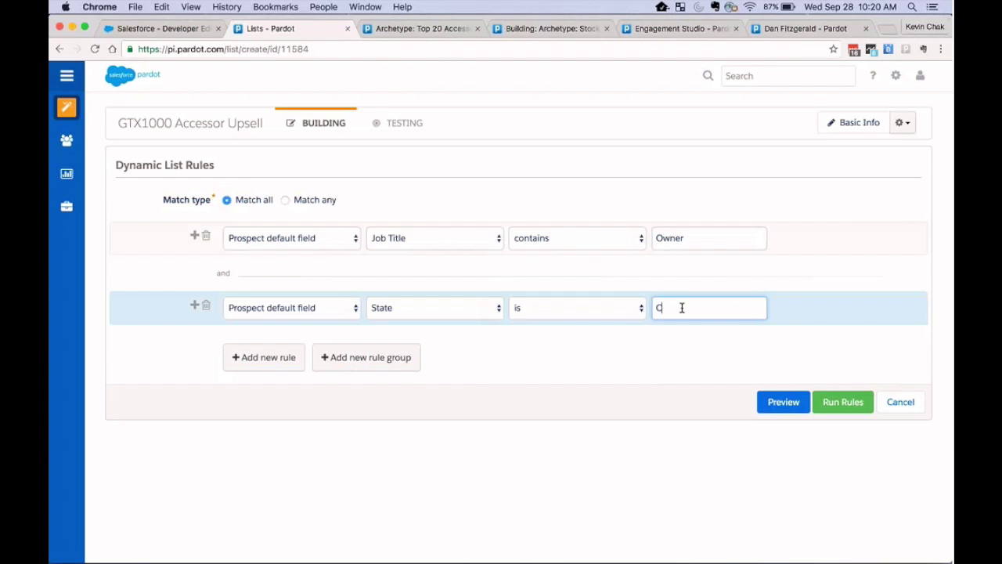
text(alifornia; Washing)
text(ton; )
text(Oregon)
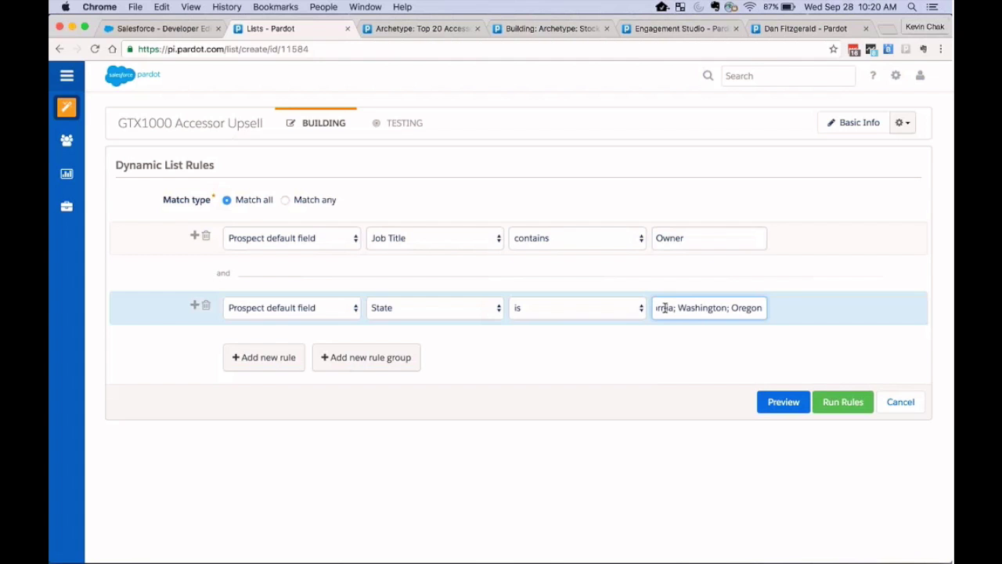
Add a third rule on Prospect custom object, matching prospects related with properties to Customer Order by Bill_To_Contact__r.
click(273, 358)
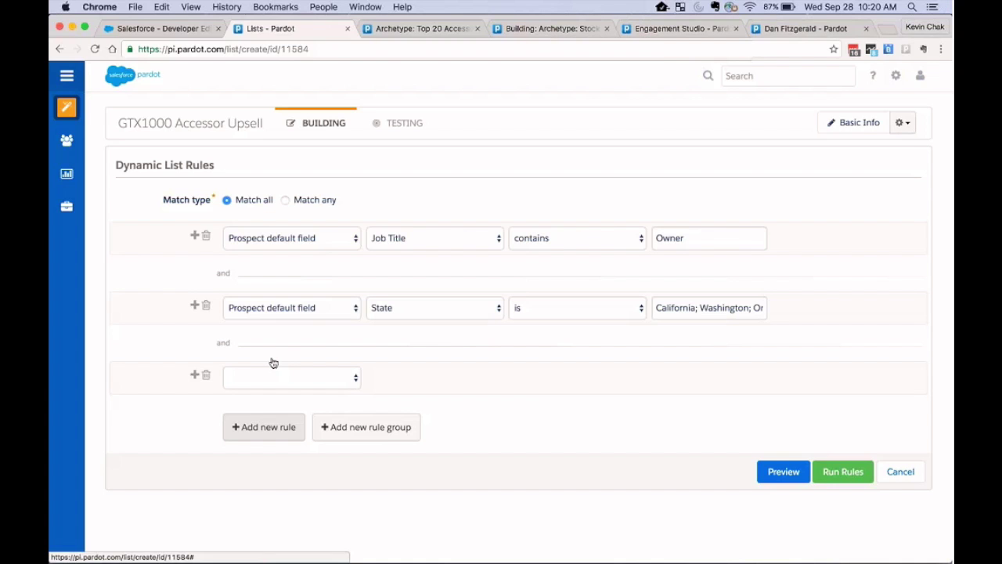
click(354, 379)
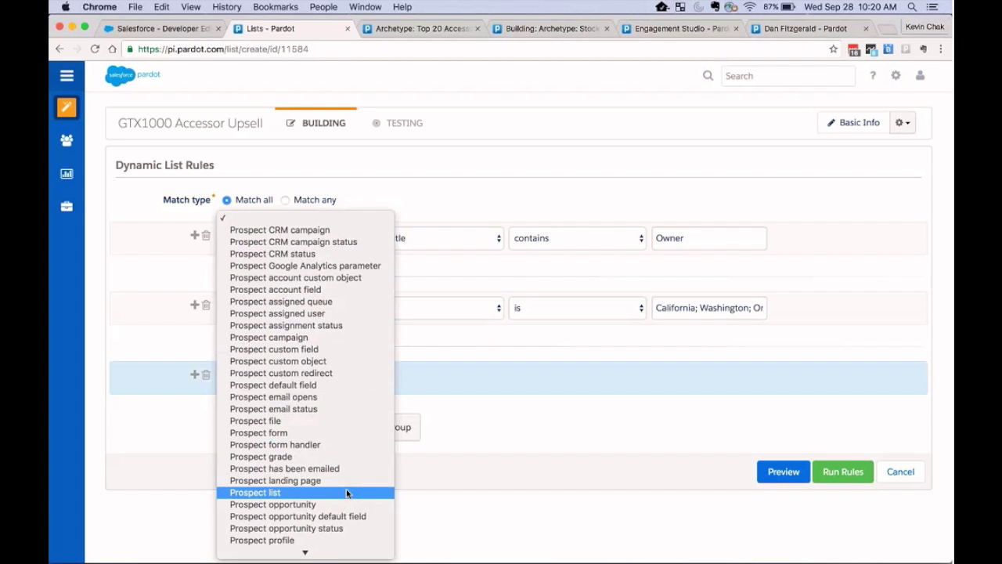
click(363, 364)
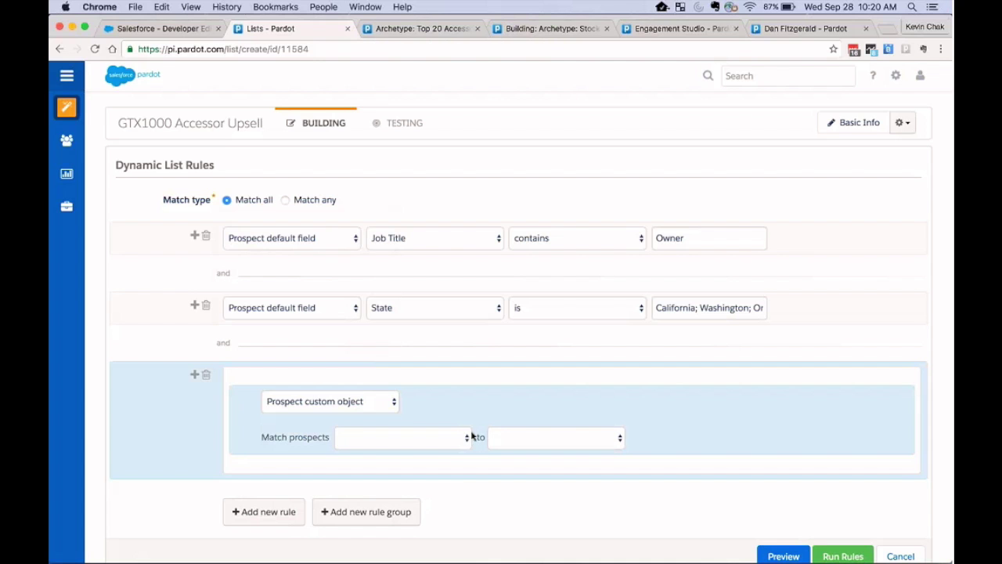
click(466, 443)
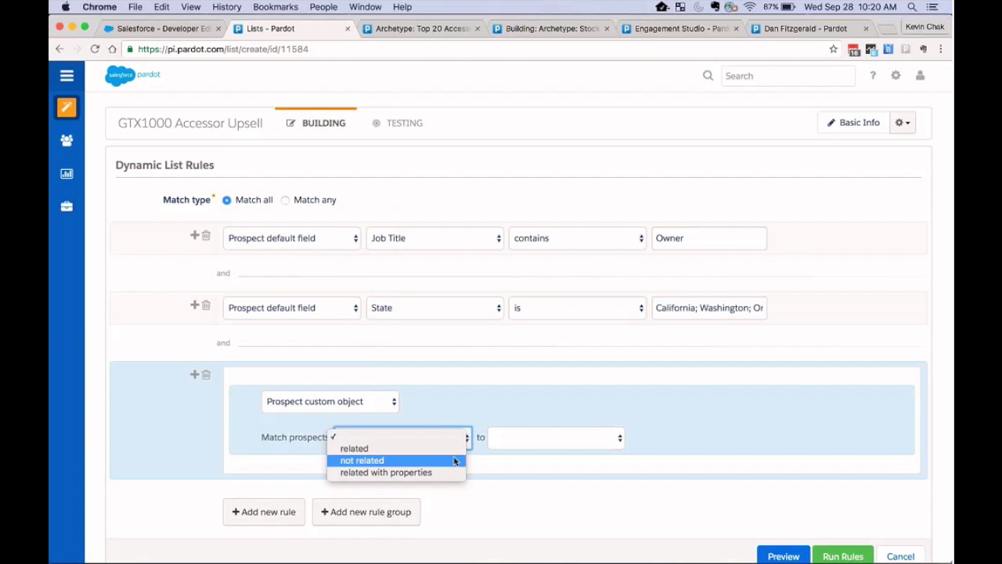
click(457, 472)
click(585, 440)
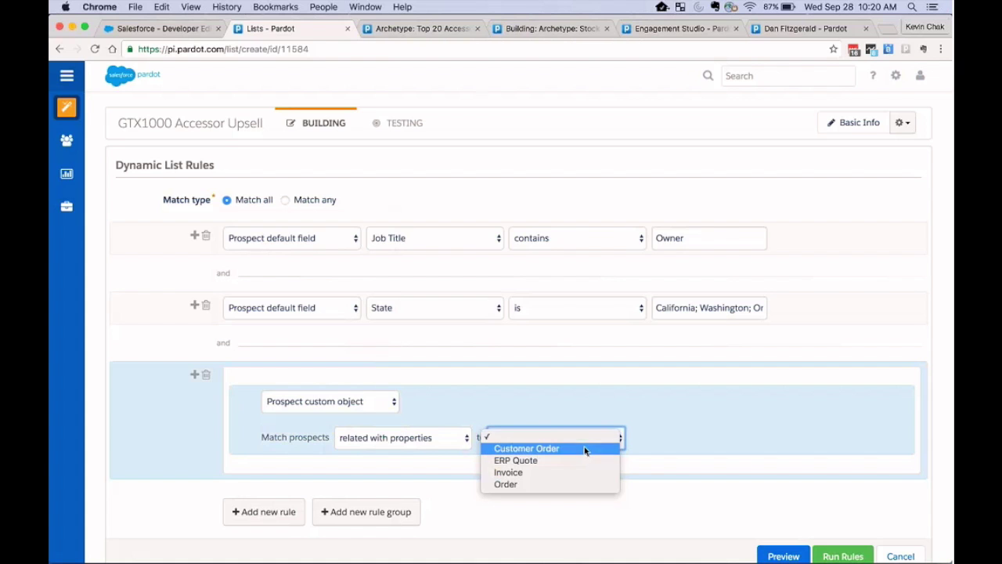
click(585, 449)
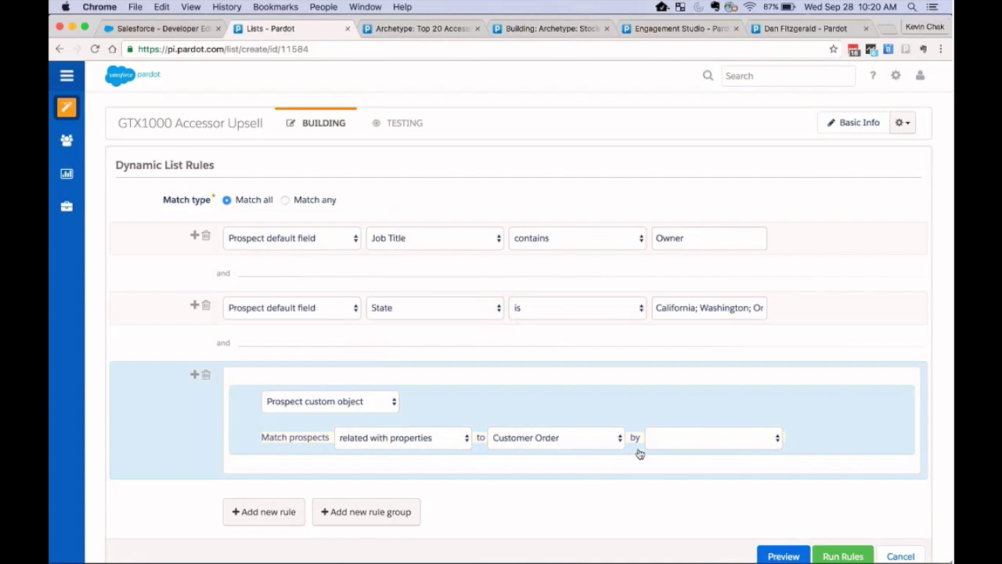
click(690, 443)
click(691, 448)
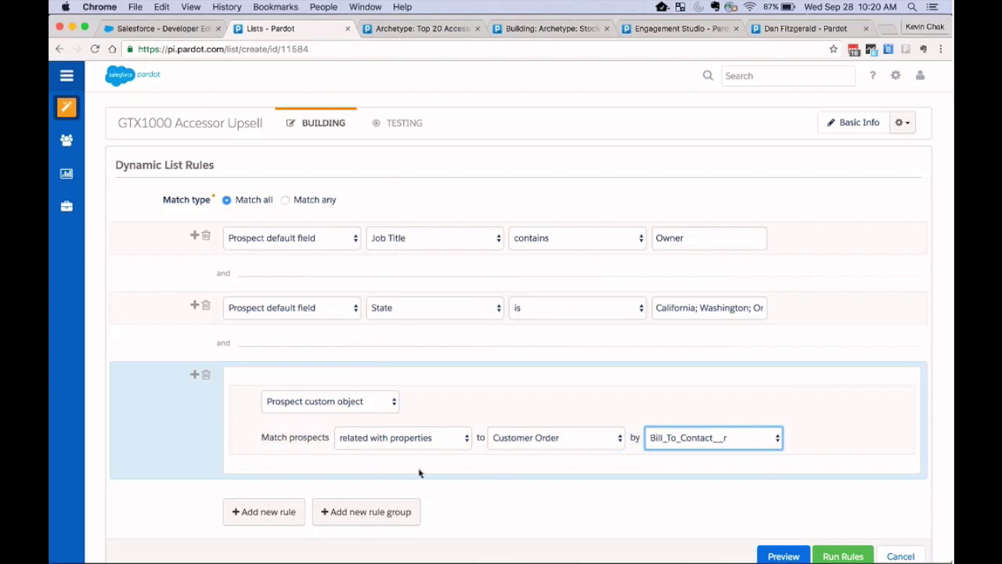
Set the first Customer Order property condition to Order Id contains, and enter the partial order number.
scroll(418, 469, down, 4)
click(392, 393)
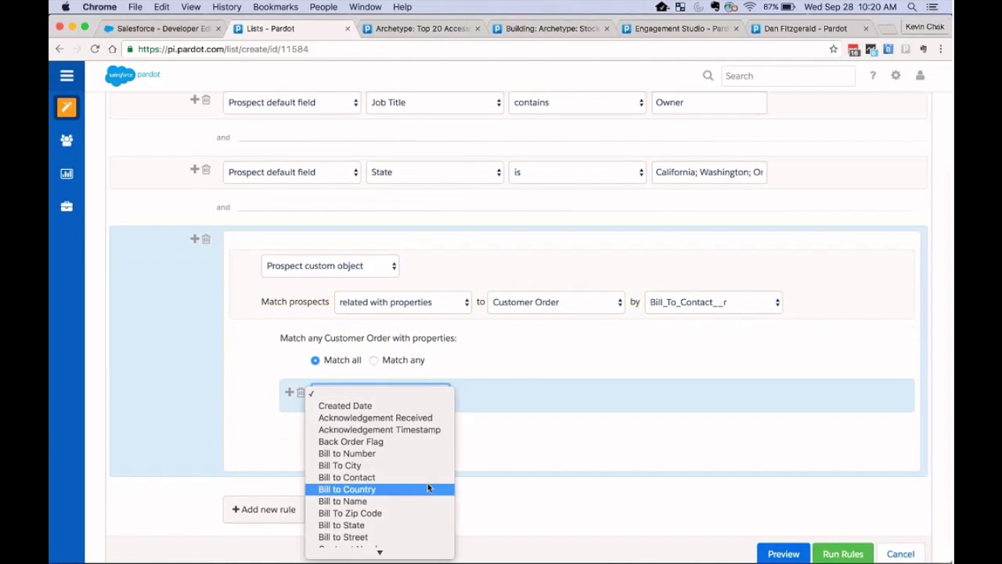
scroll(428, 487, down, 3)
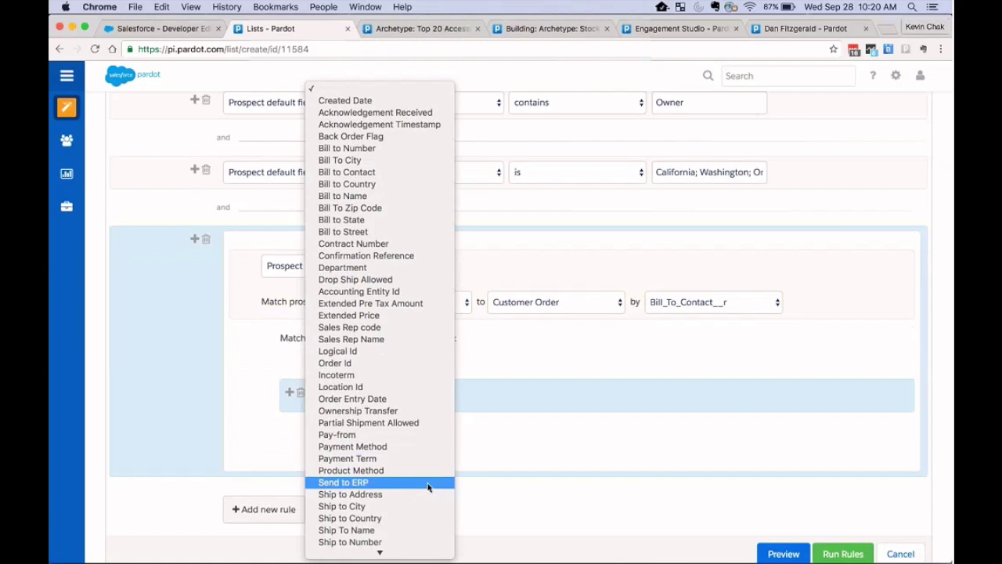
click(416, 363)
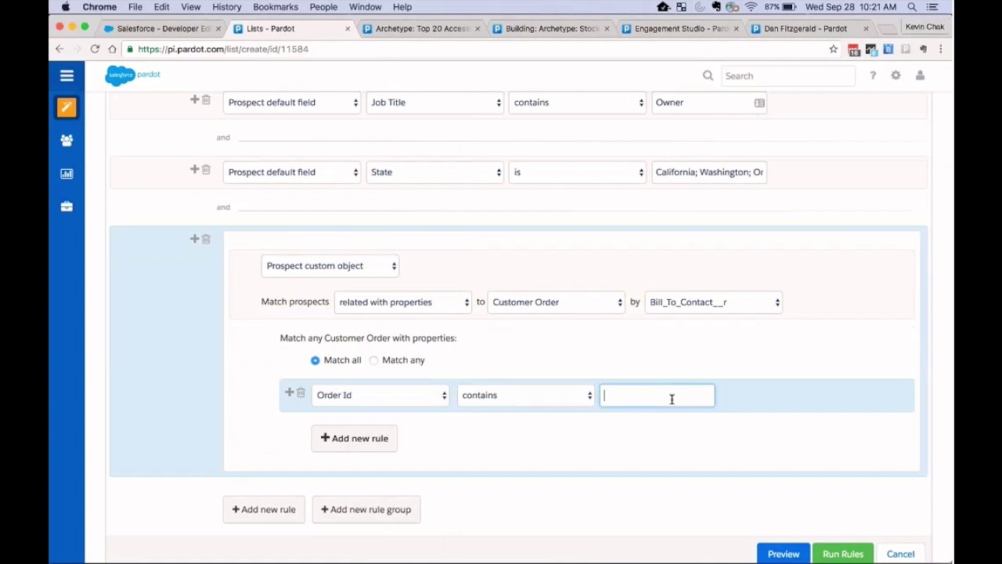
text(119)
Add a second Customer Order property rule requiring Quantity Ordered is greater than 50.
click(378, 439)
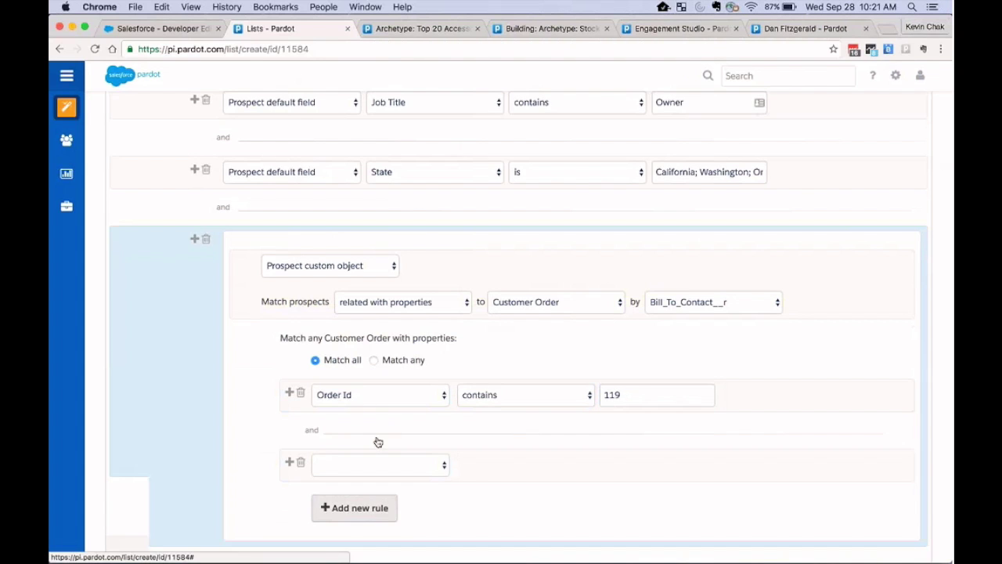
click(407, 469)
click(414, 551)
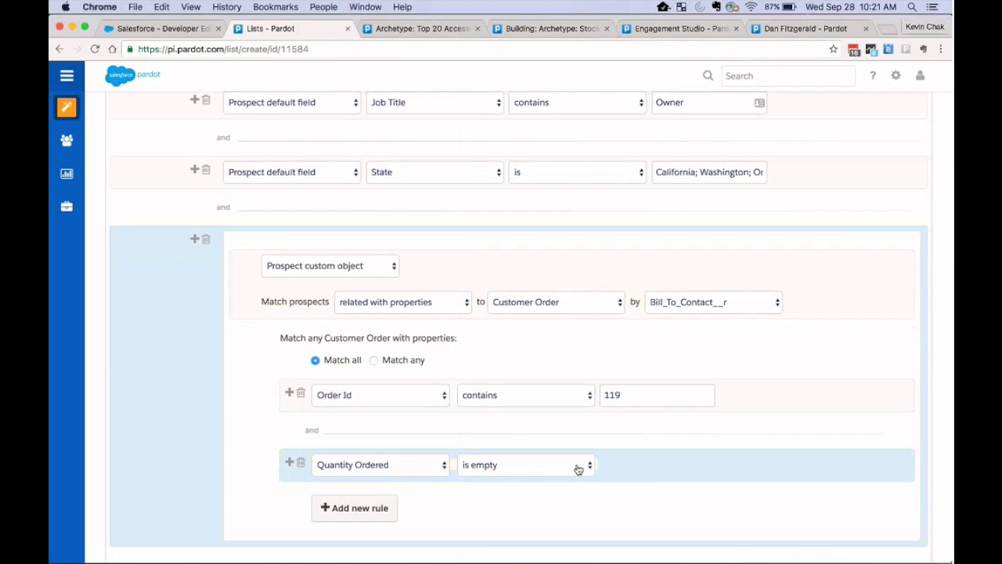
click(578, 468)
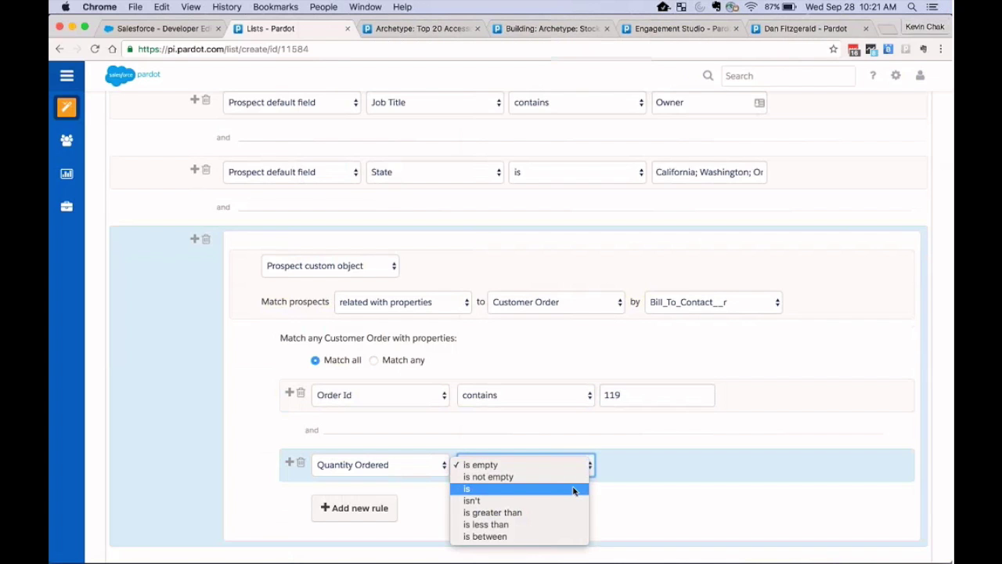
click(570, 512)
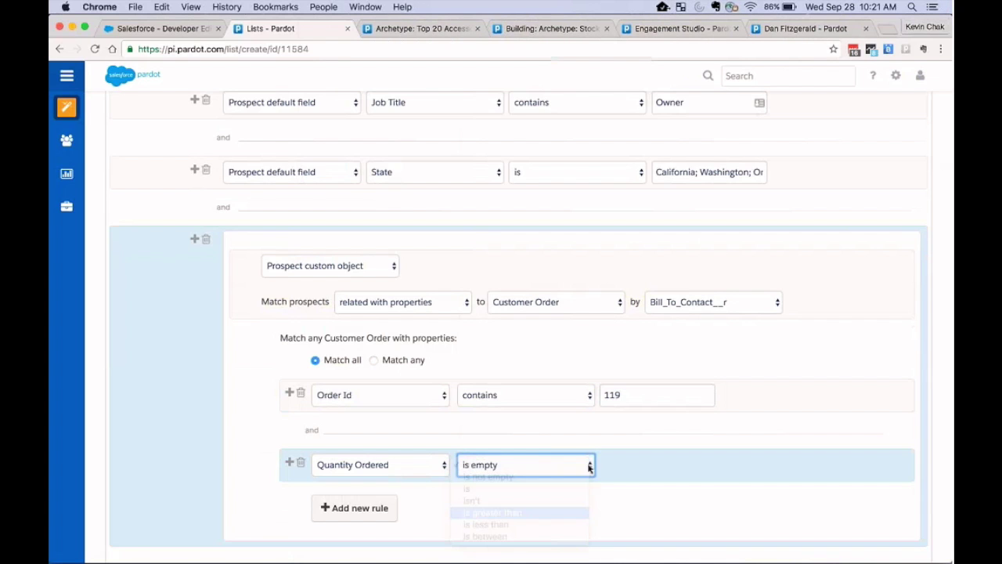
click(632, 457)
text(50)
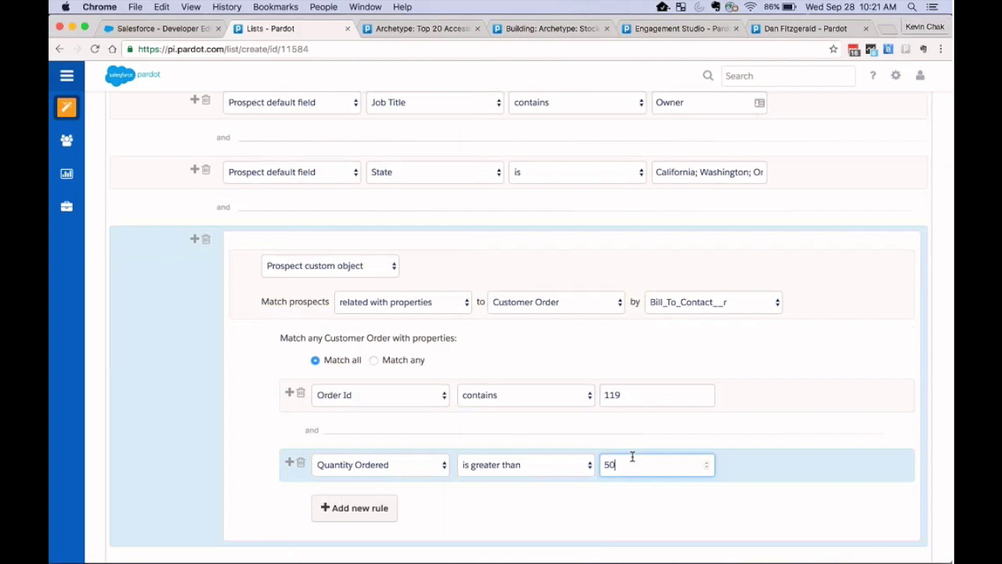
Run the dynamic list's rules and confirm the run.
scroll(490, 480, down, 3)
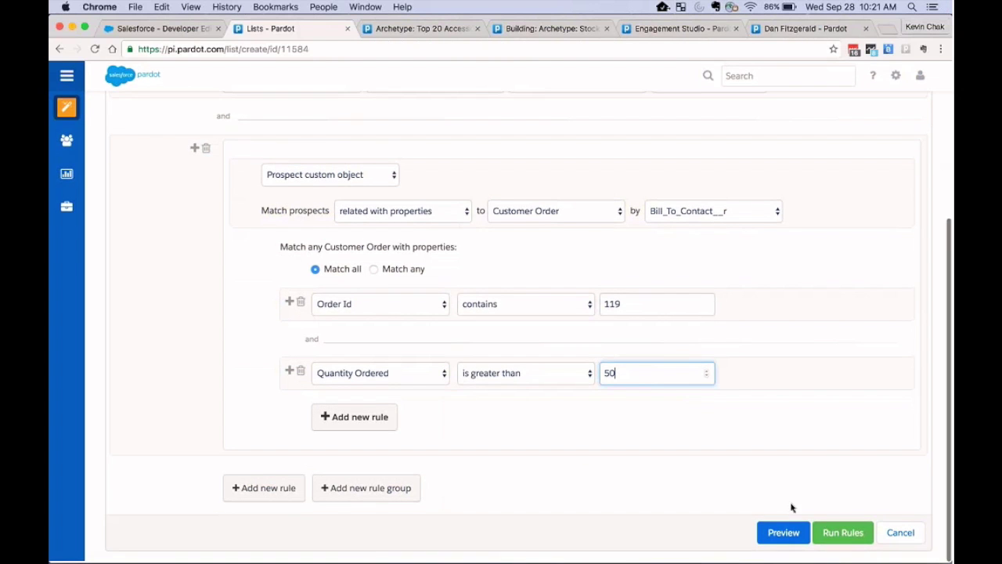
click(829, 532)
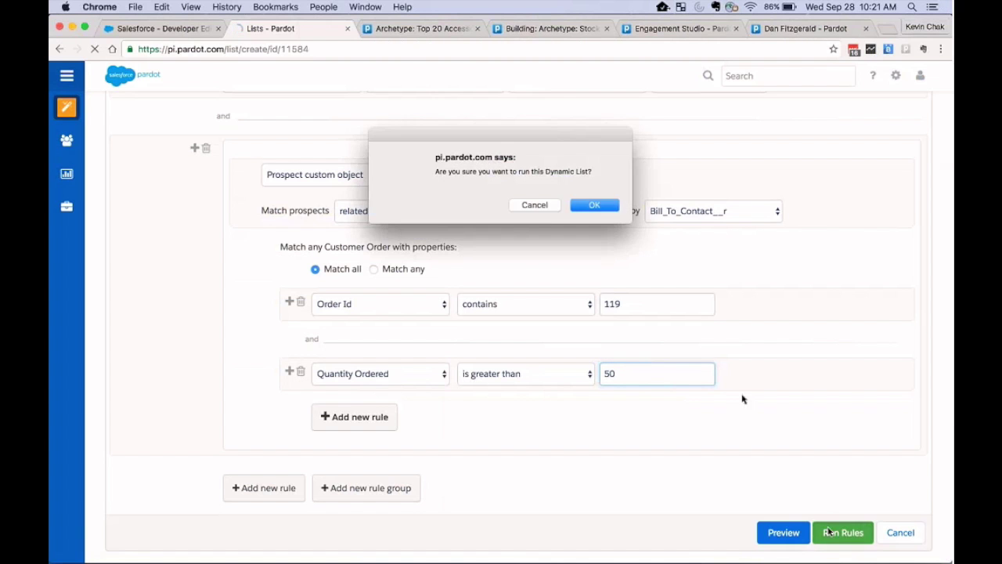
click(602, 207)
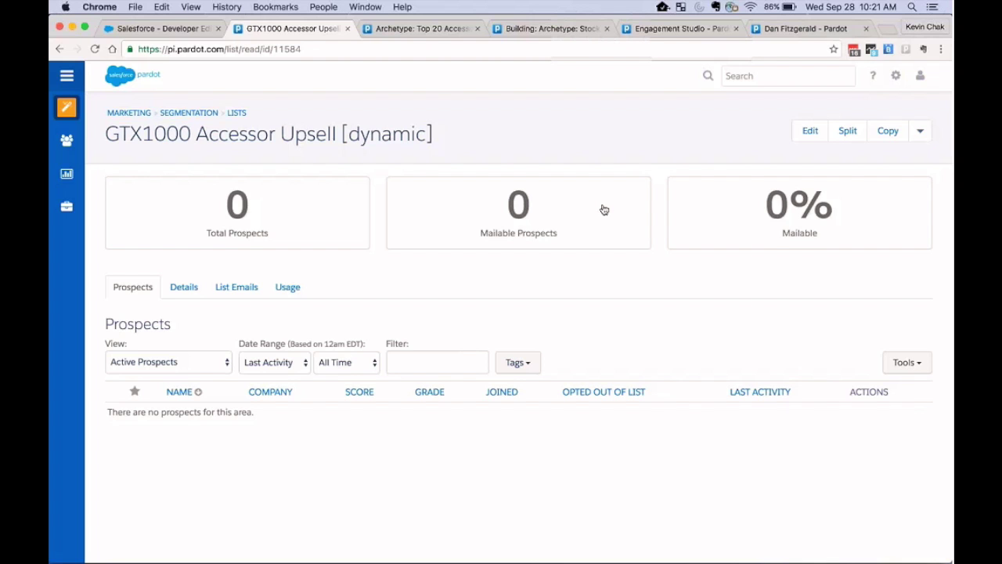
Browse the available layouts for the "Archetype: Top 20 Accessories for Retailers" email template through the end of the loaded set.
click(383, 29)
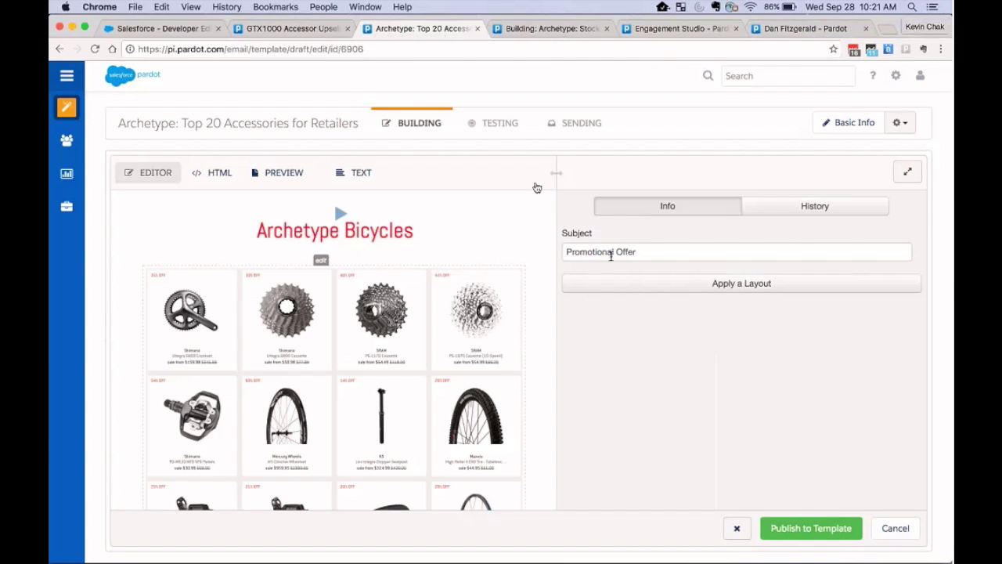
click(641, 288)
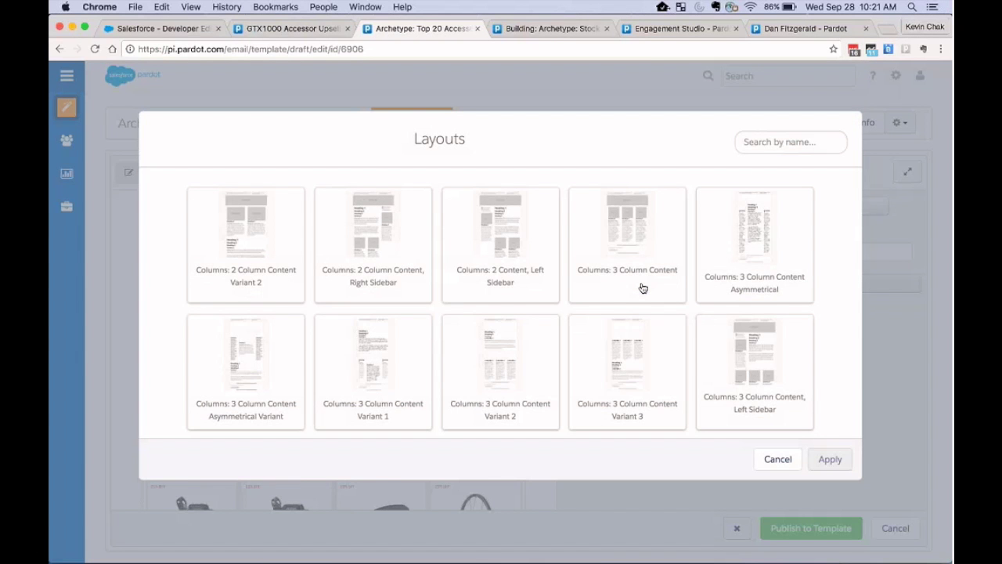
scroll(641, 288, down, 3)
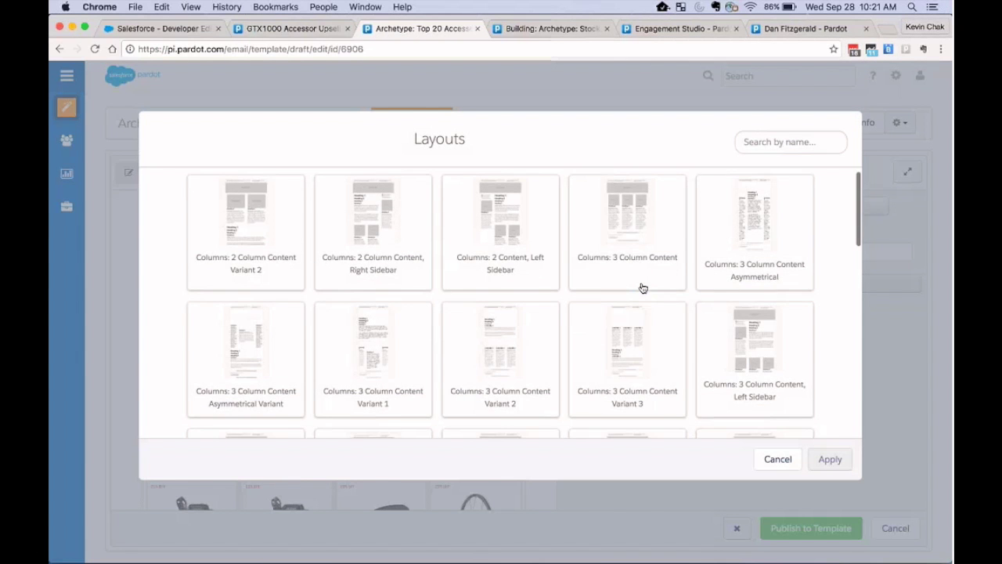
scroll(641, 287, down, 13)
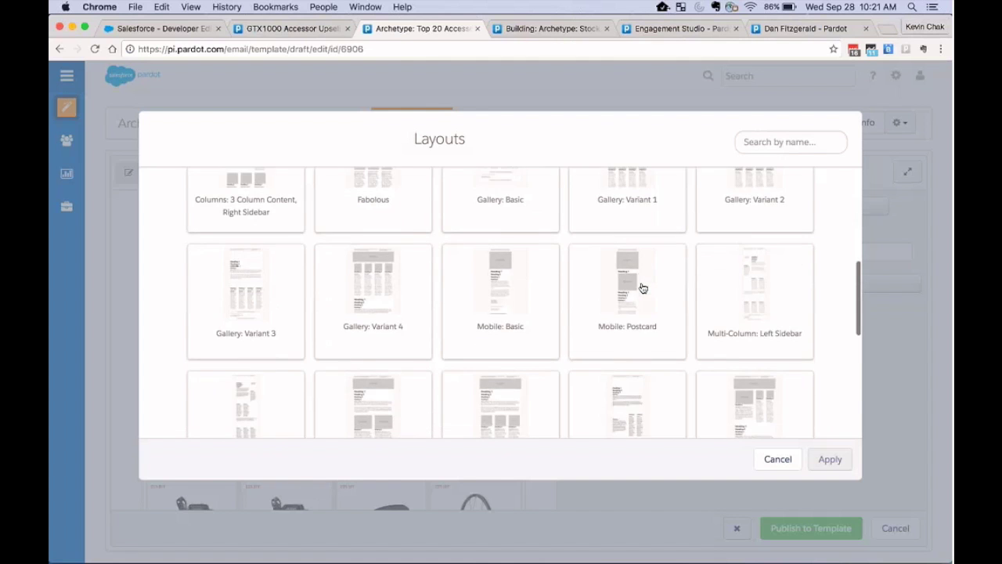
scroll(642, 288, down, 2)
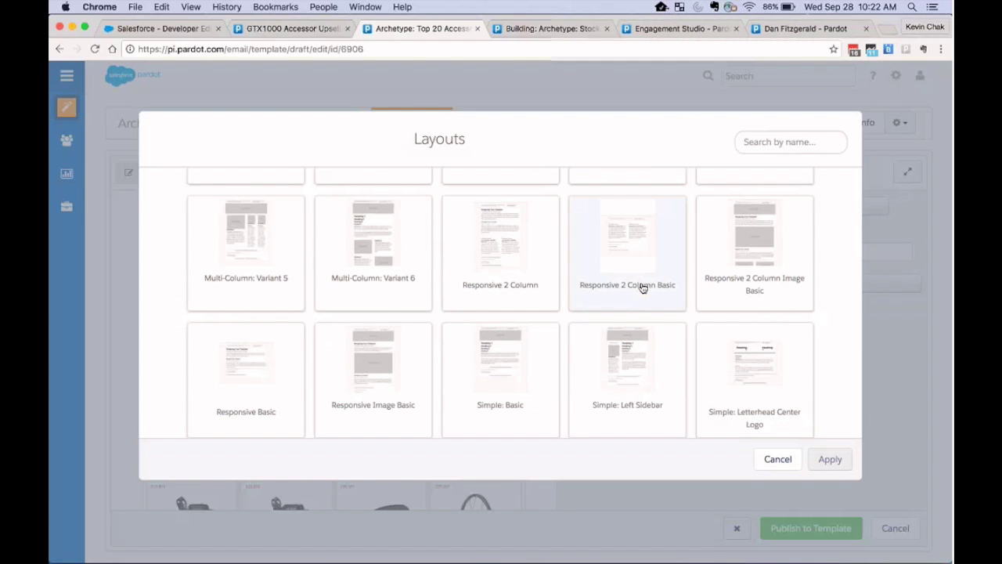
scroll(642, 288, down, 2)
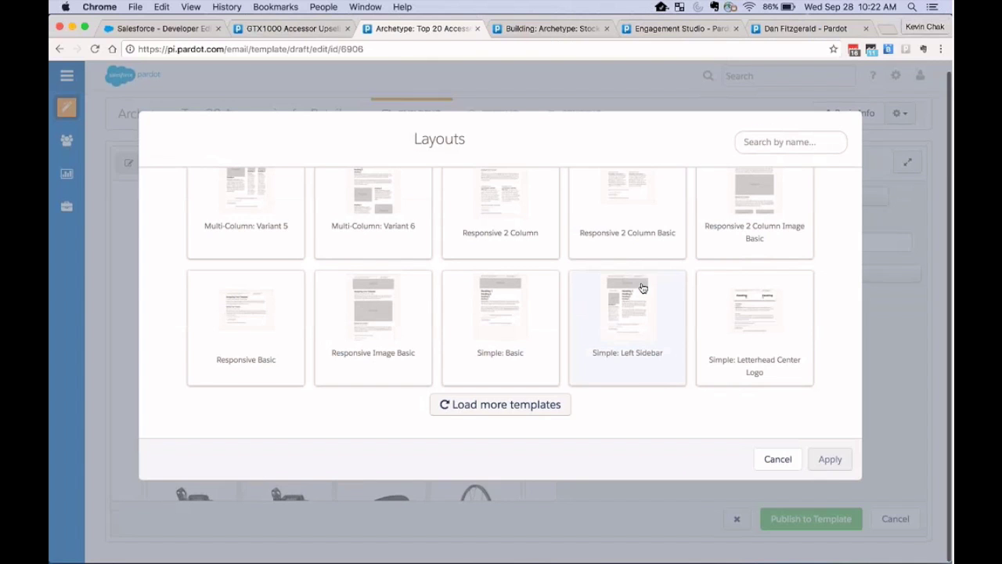
In version A of the A/B email draft, open the GTX1000 heading below the product grid for editing and insert blank lines above its text.
click(584, 28)
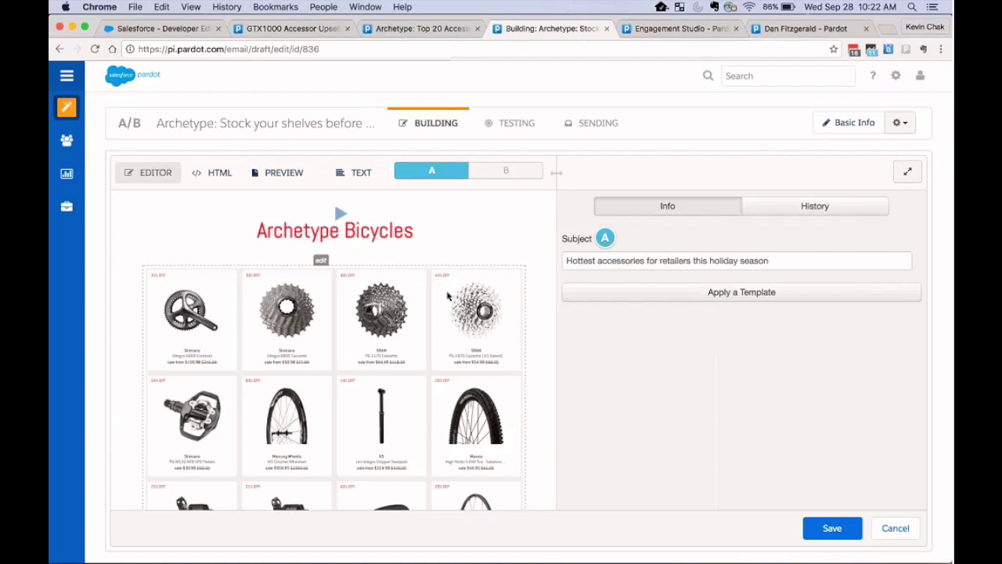
scroll(448, 296, down, 2)
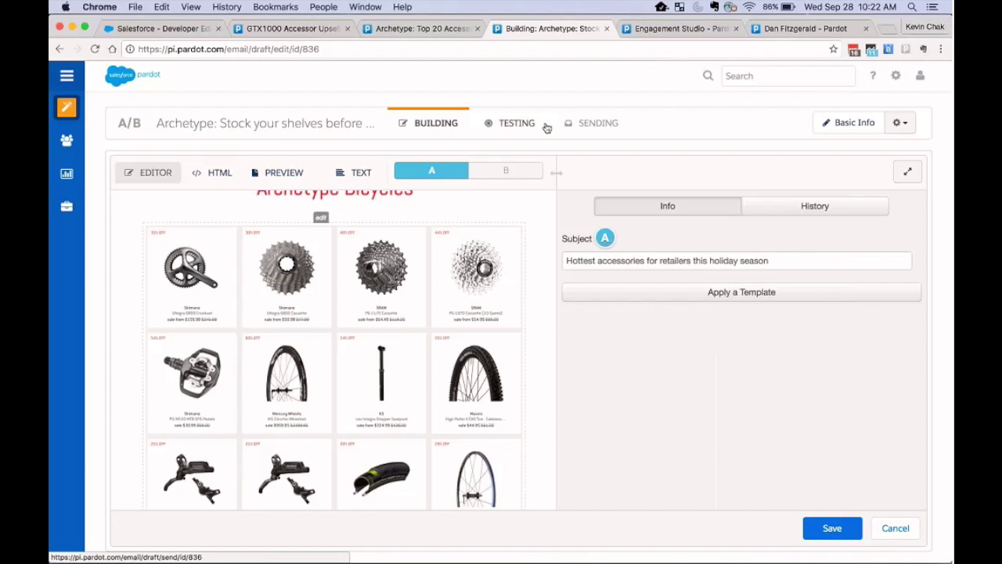
scroll(535, 277, down, 8)
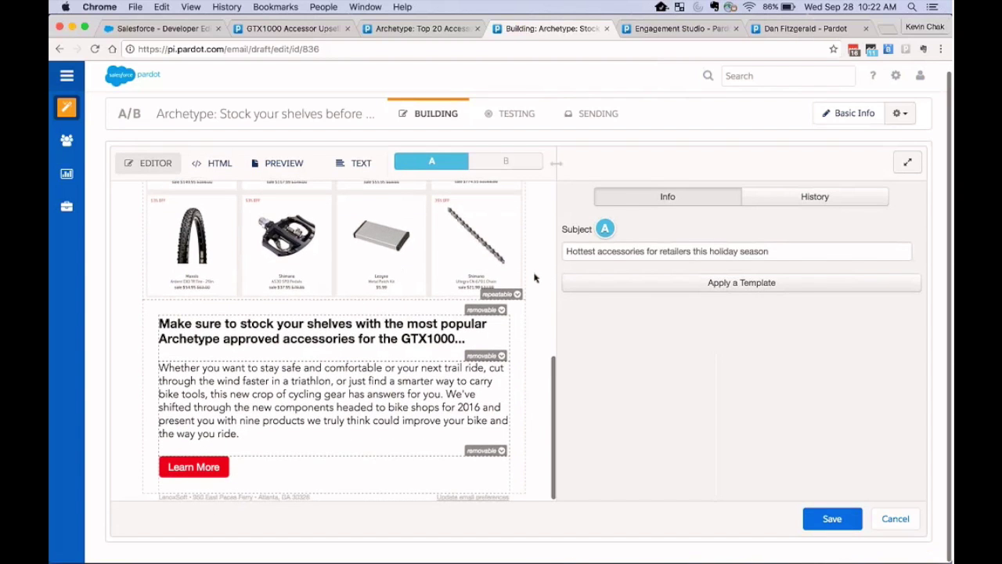
click(505, 294)
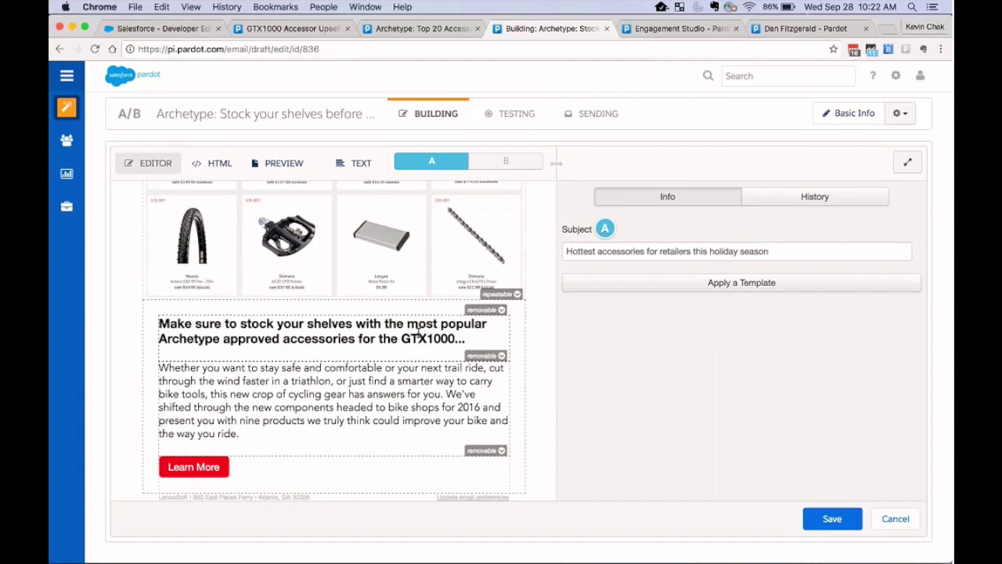
click(418, 332)
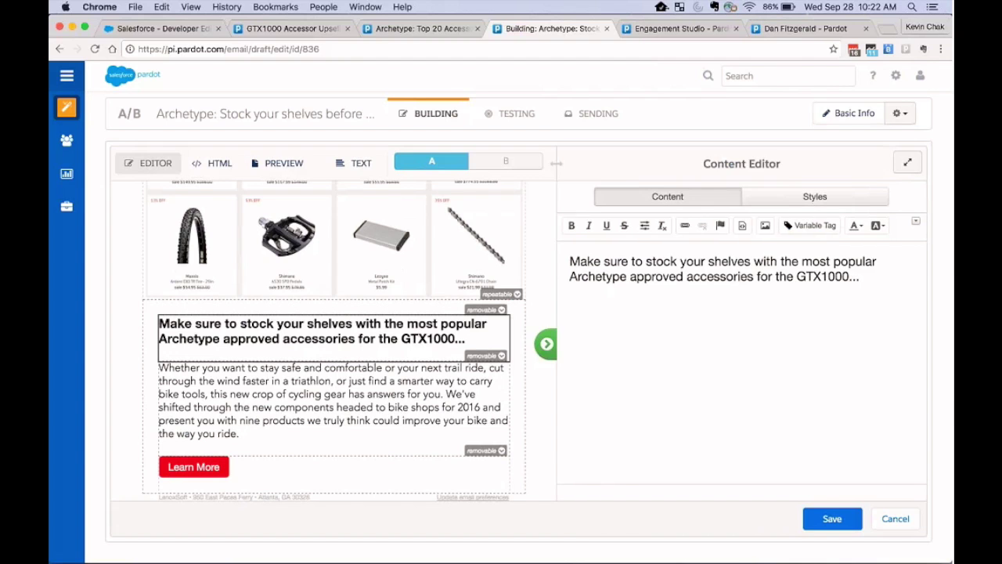
click(564, 262)
key(Return)
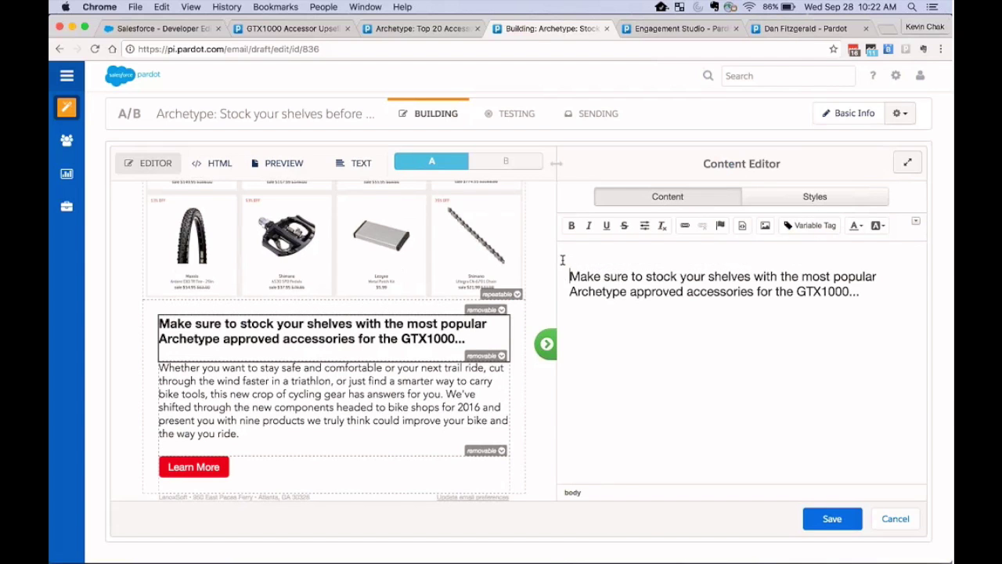
Insert the First Name variable tag followed by a comma on the first line of the heading block.
click(820, 226)
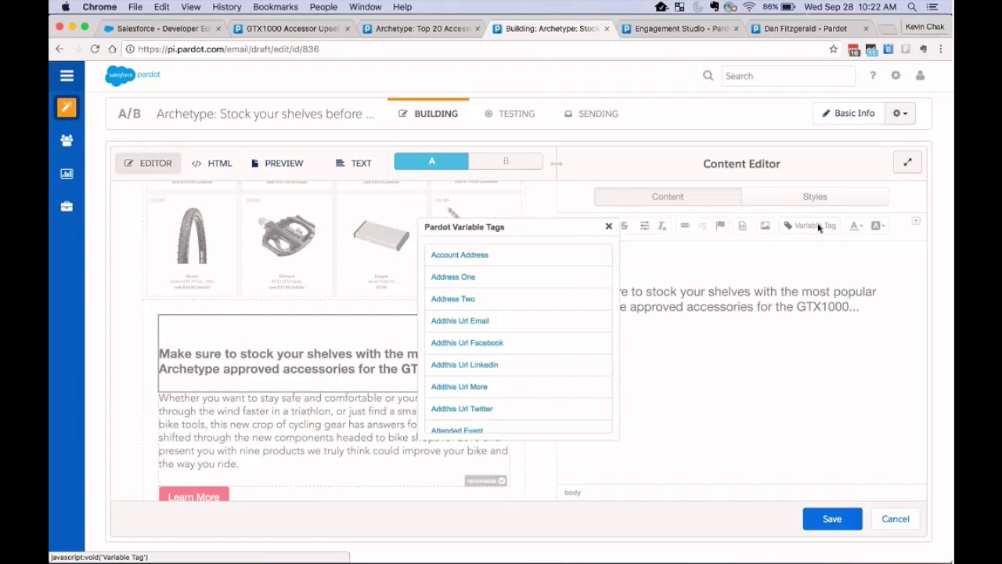
scroll(568, 337, down, 5)
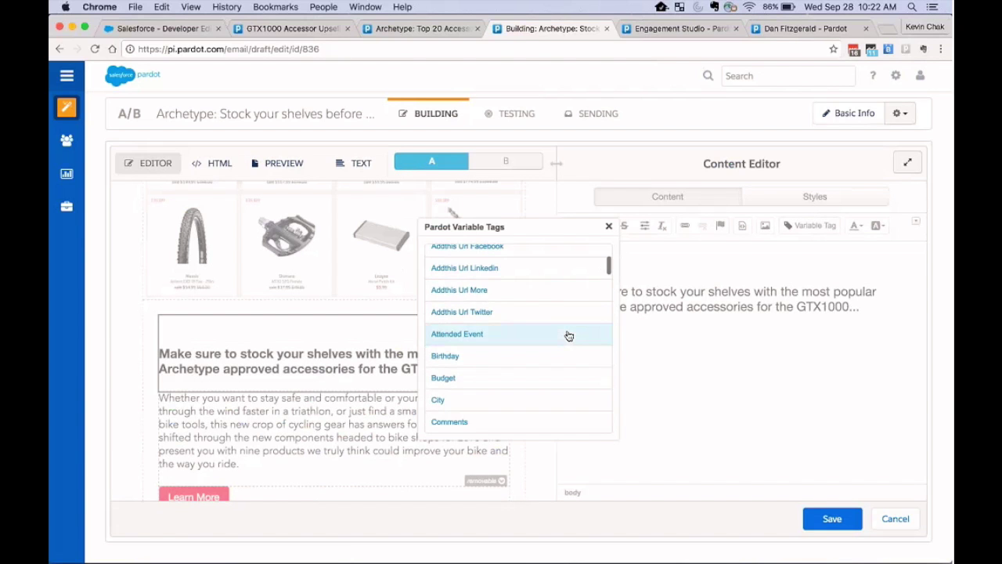
scroll(569, 336, down, 4)
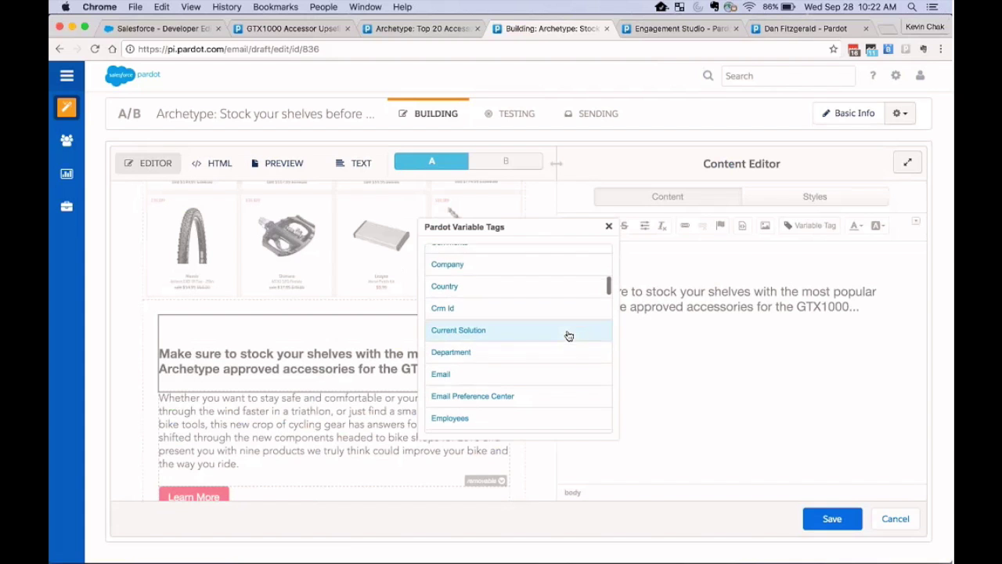
scroll(569, 336, down, 4)
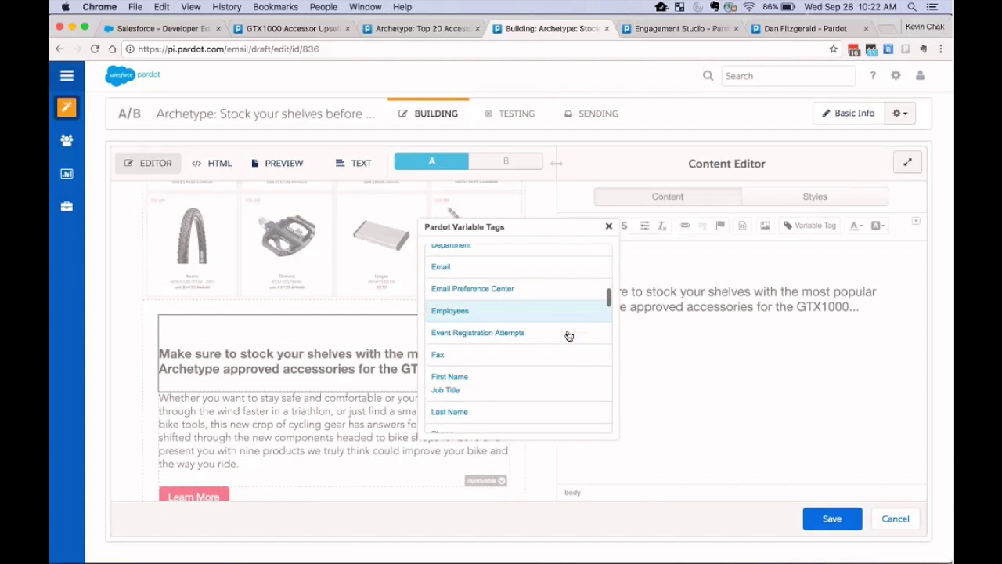
click(568, 336)
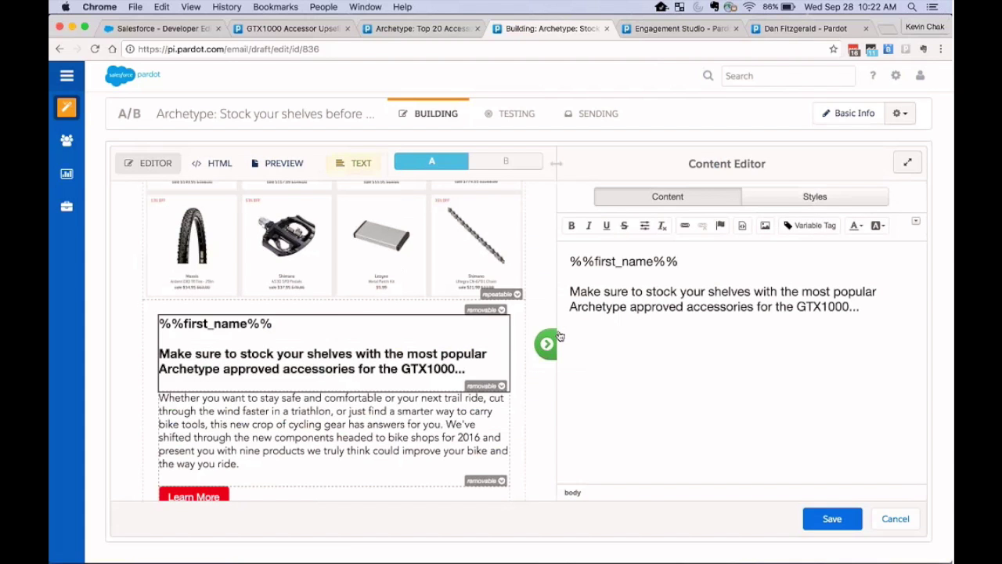
text(,)
Go to the email's testing stage, open the Version A rendering proof and examine the Gmail (Chrome) rendering.
scroll(529, 264, up, 10)
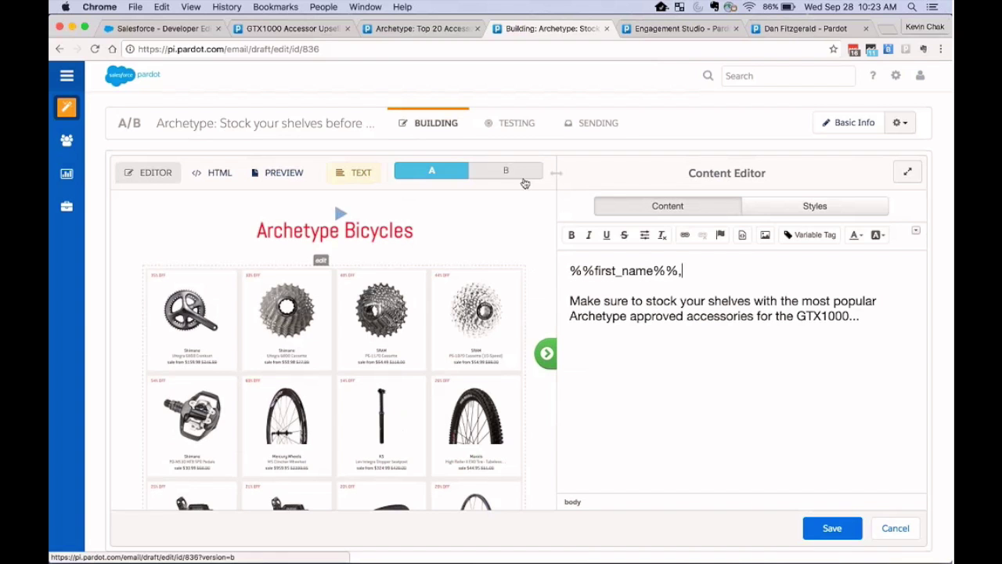
click(517, 128)
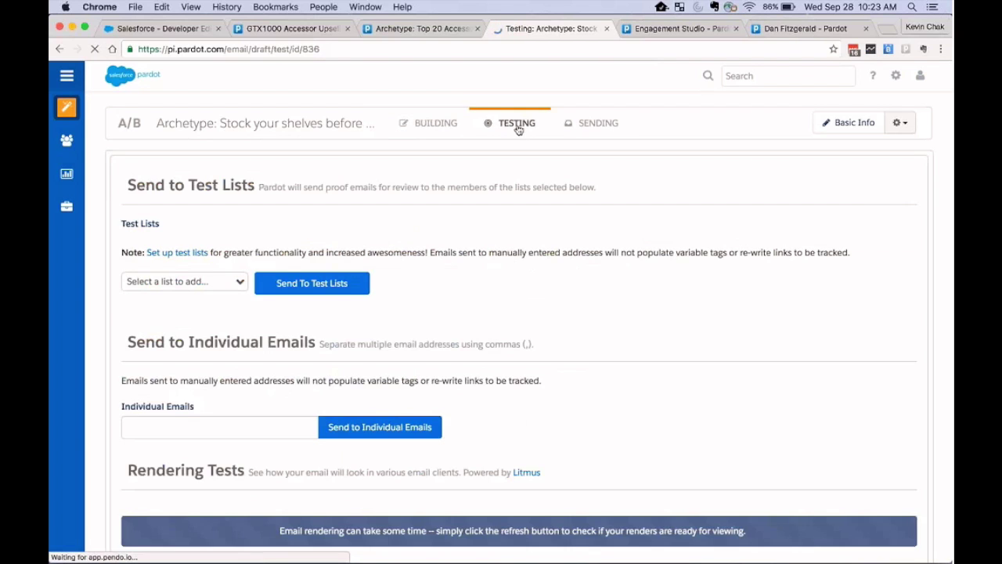
scroll(497, 297, down, 3)
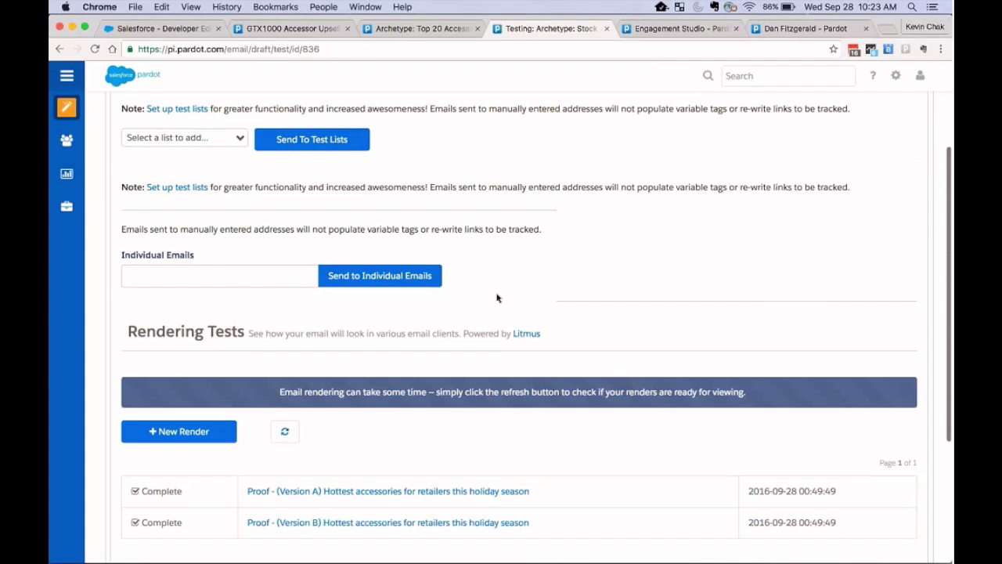
scroll(496, 298, down, 3)
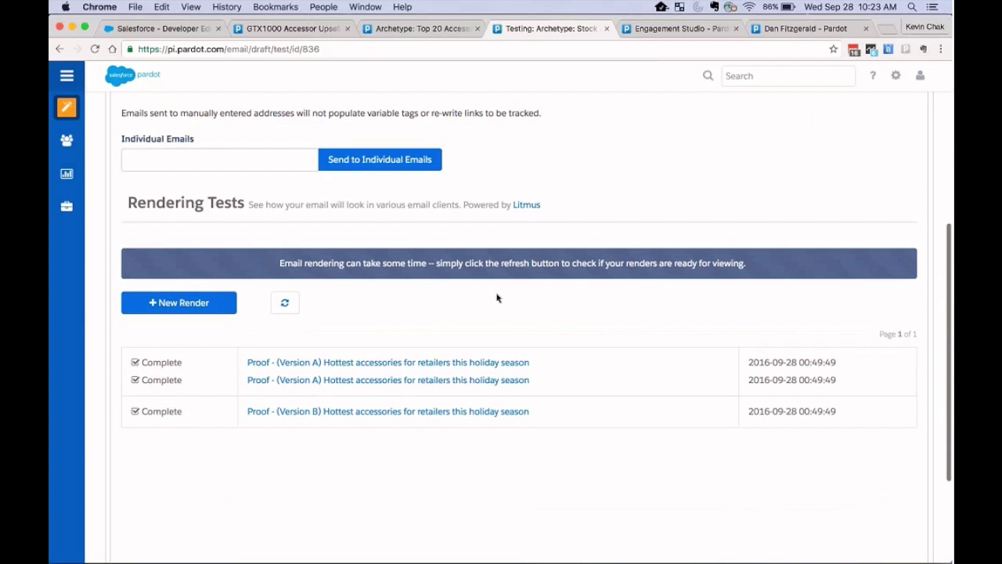
click(482, 365)
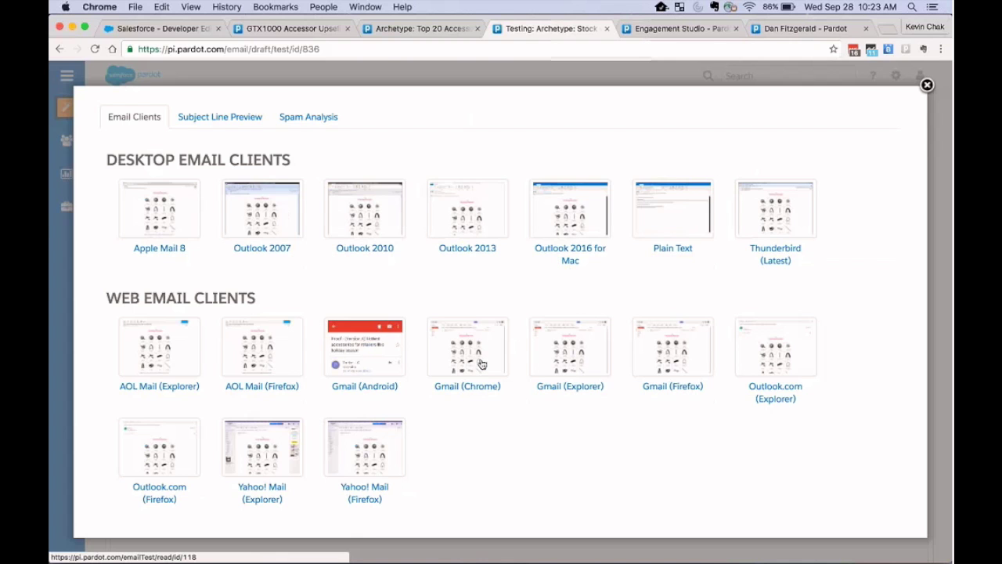
click(484, 351)
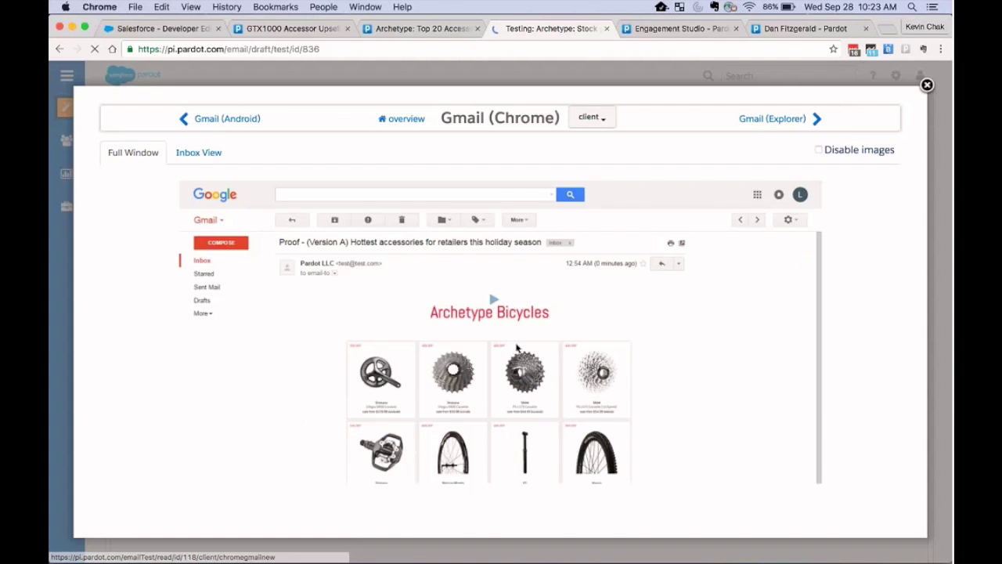
scroll(517, 348, down, 7)
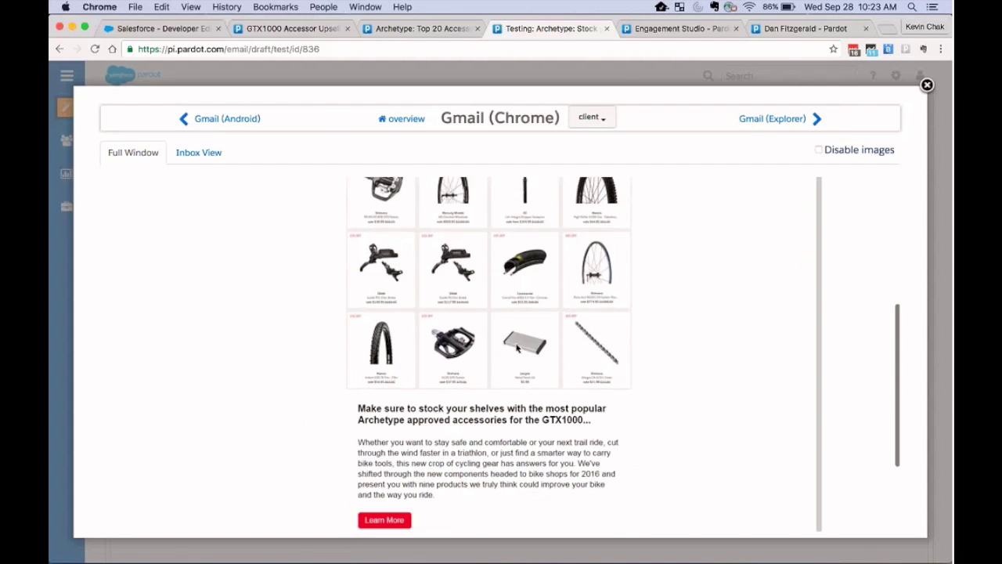
Switch the Version A proof to the iPad (Retina) client and examine that rendering.
click(584, 112)
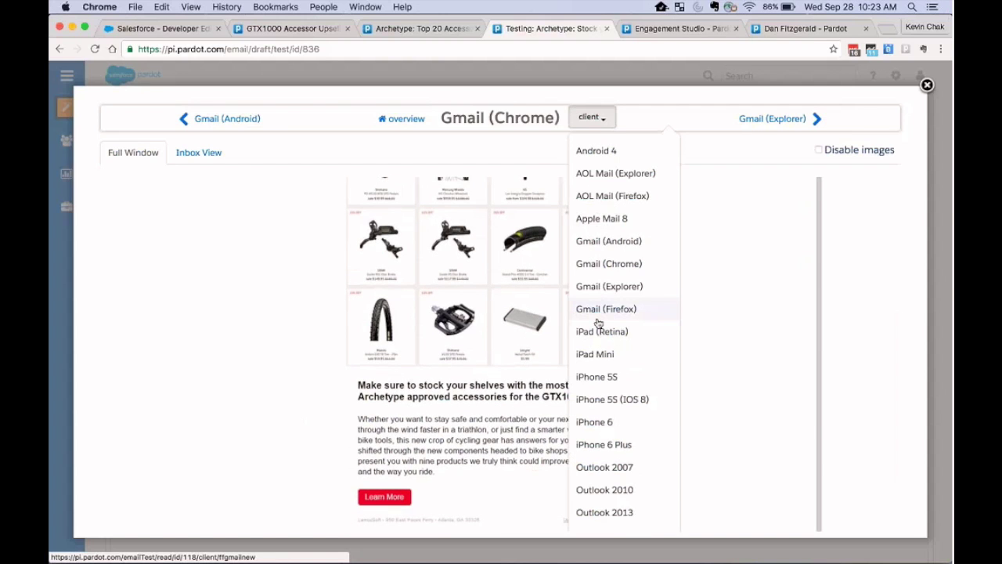
click(651, 332)
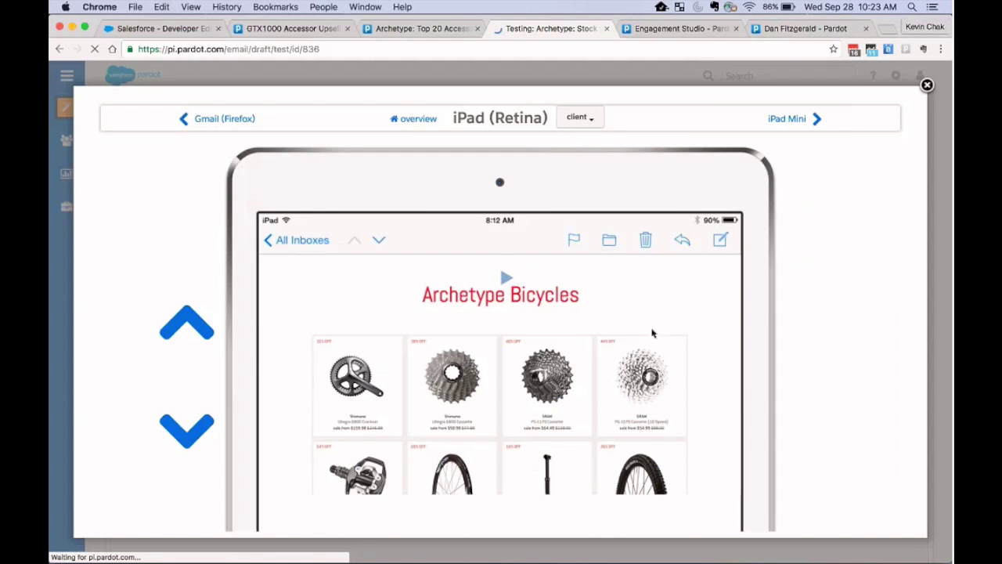
scroll(652, 334, down, 5)
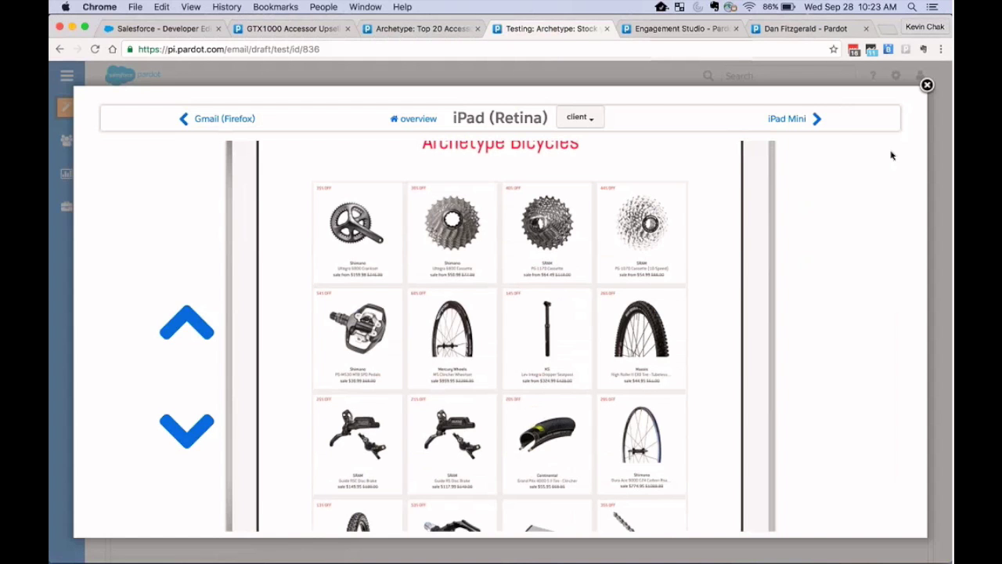
Close the rendering proof, go to the email's sending stage and add GTX1000 Accessor Upsell as the recipient list.
click(927, 84)
scroll(575, 222, up, 5)
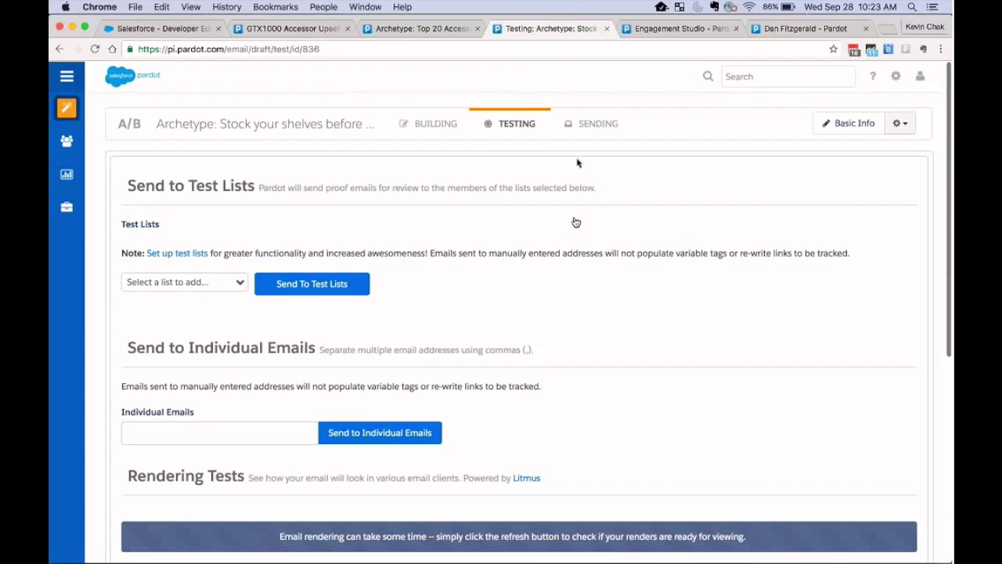
click(588, 122)
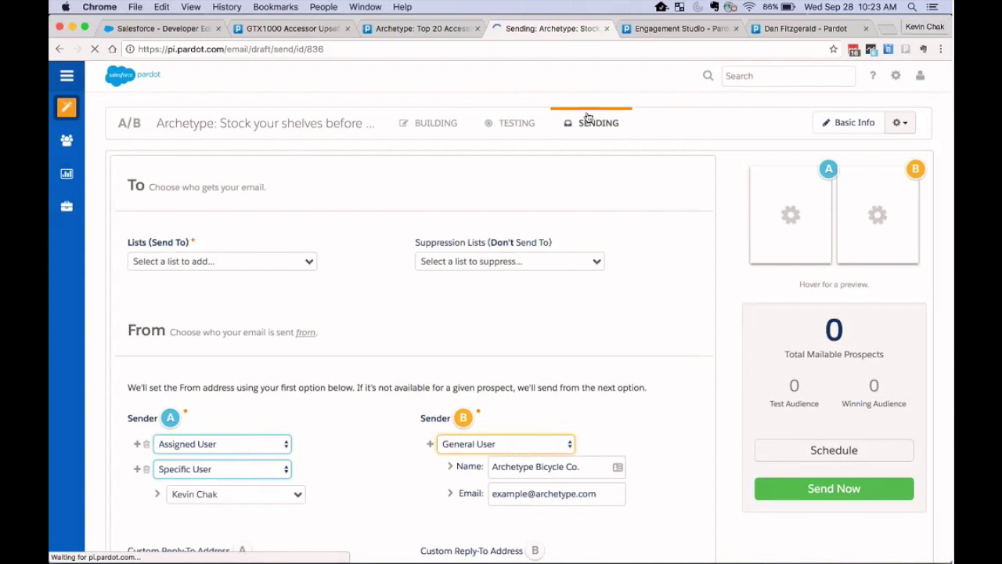
click(311, 261)
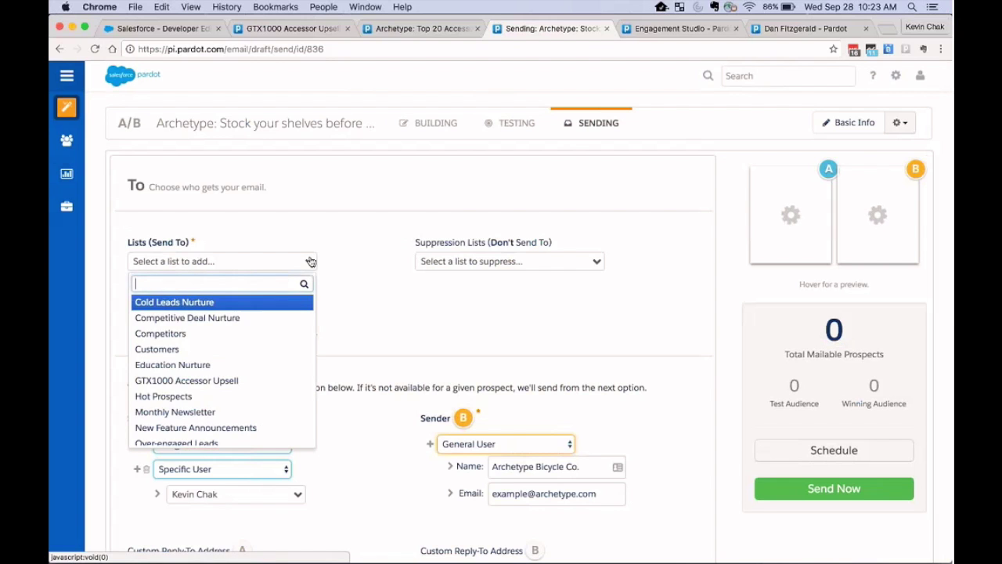
click(286, 381)
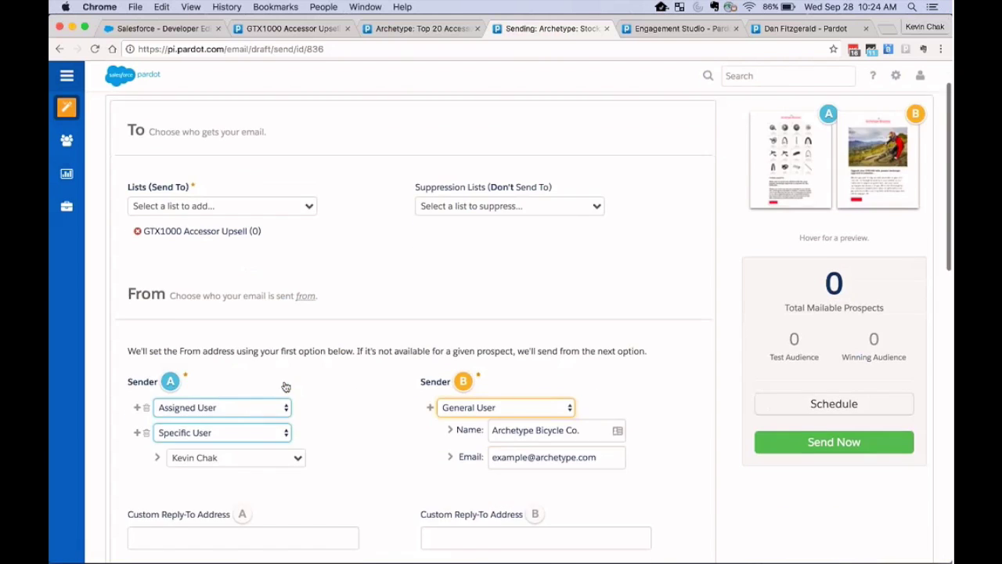
Add a completion action that notifies the assigned user when a prospect opens this email.
scroll(286, 387, down, 3)
scroll(286, 387, down, 2)
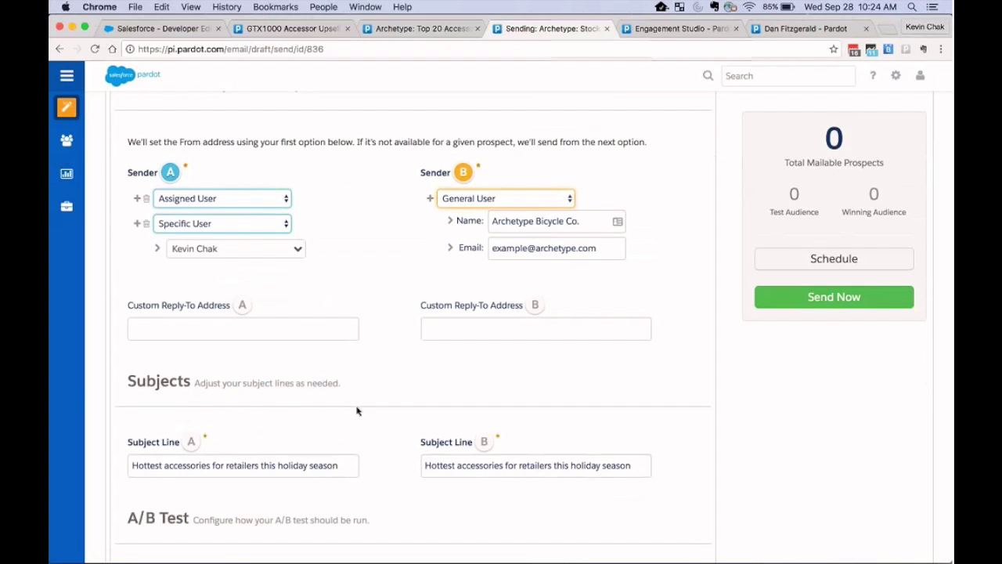
scroll(356, 411, down, 5)
scroll(356, 411, down, 9)
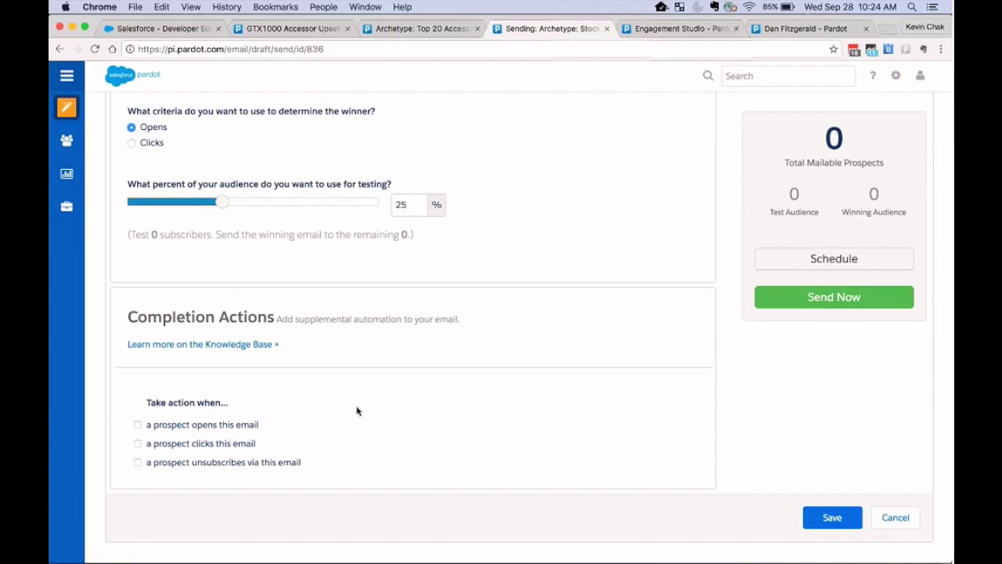
click(220, 426)
scroll(381, 402, down, 3)
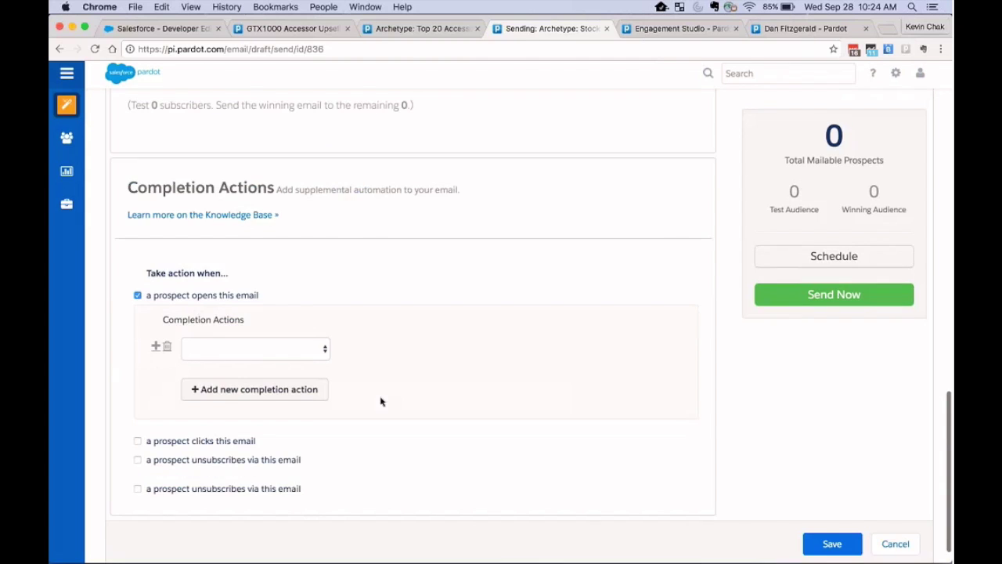
click(327, 350)
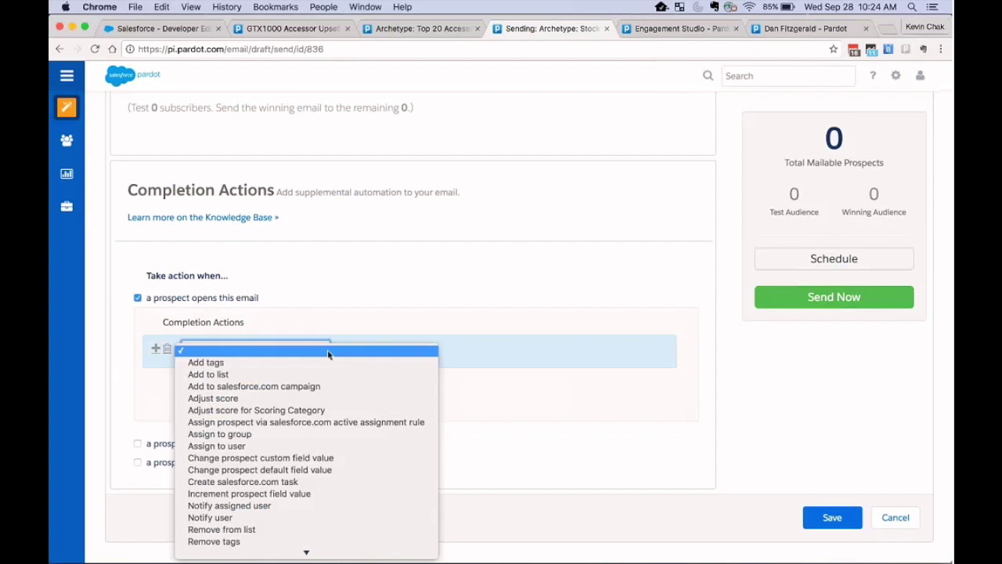
scroll(345, 423, down, 2)
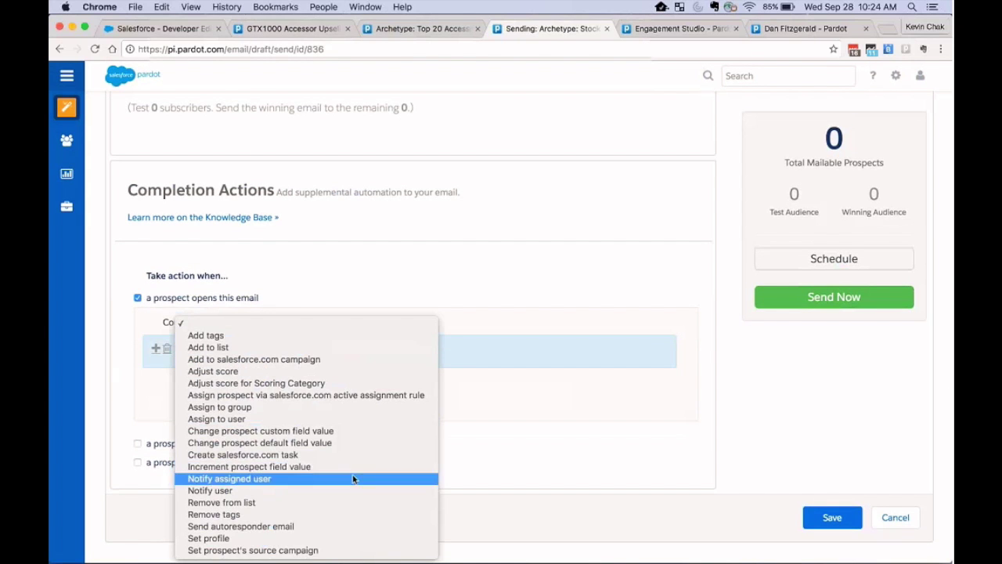
click(353, 479)
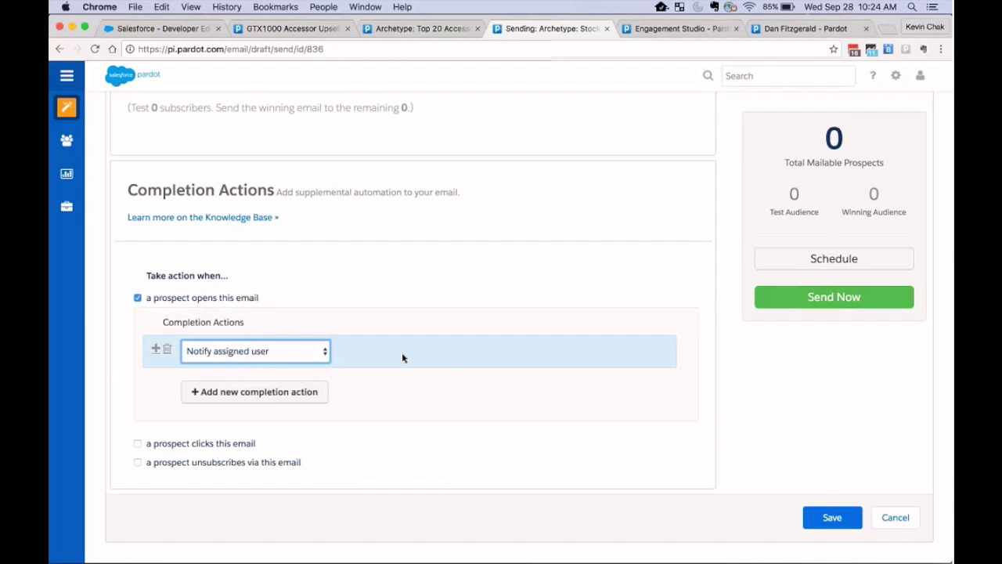
scroll(402, 358, up, 10)
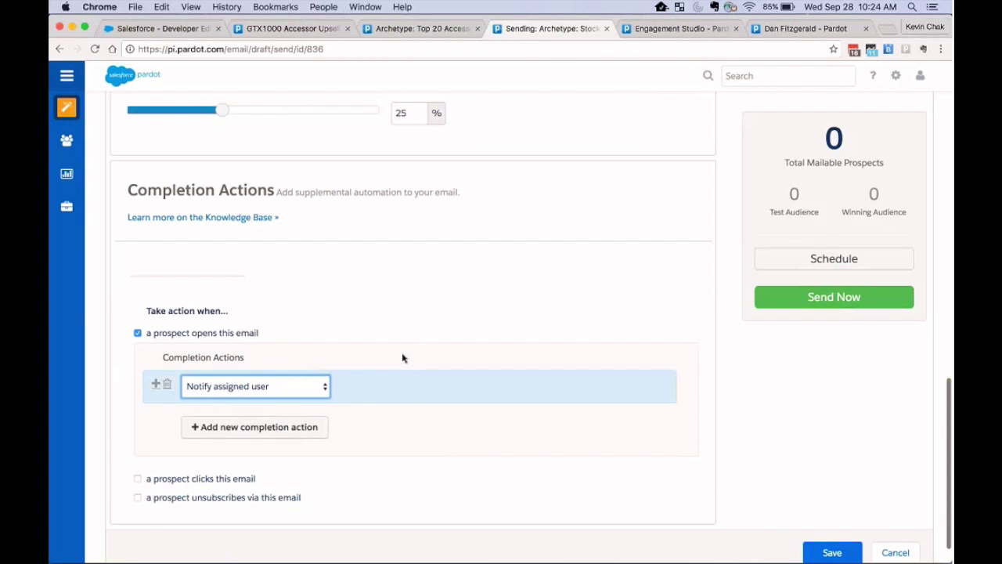
scroll(402, 358, up, 5)
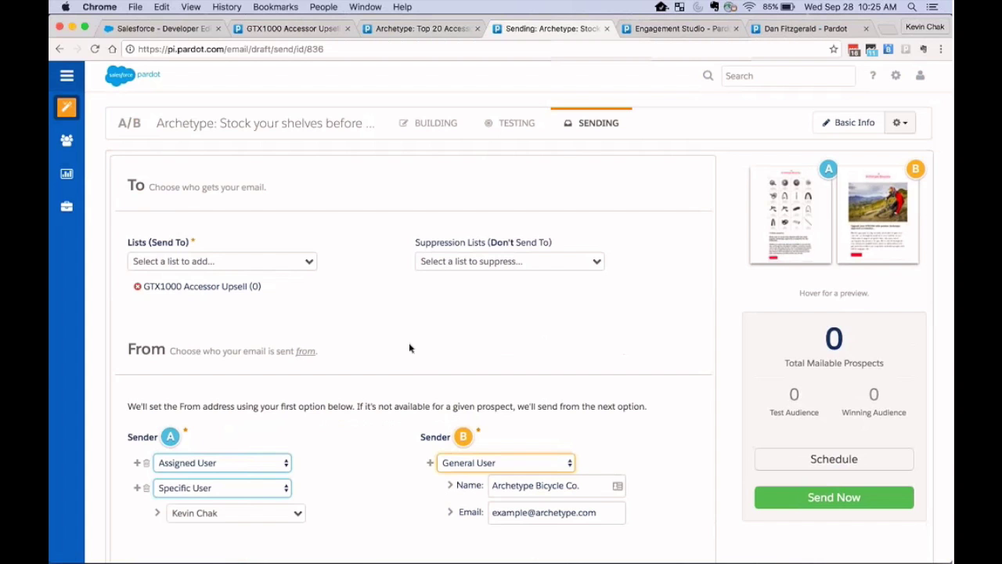
Switch to the Top Bike Retailers Engagement Studio program, review the Start step's recipient lists and business-hours settings, and save the step.
click(668, 29)
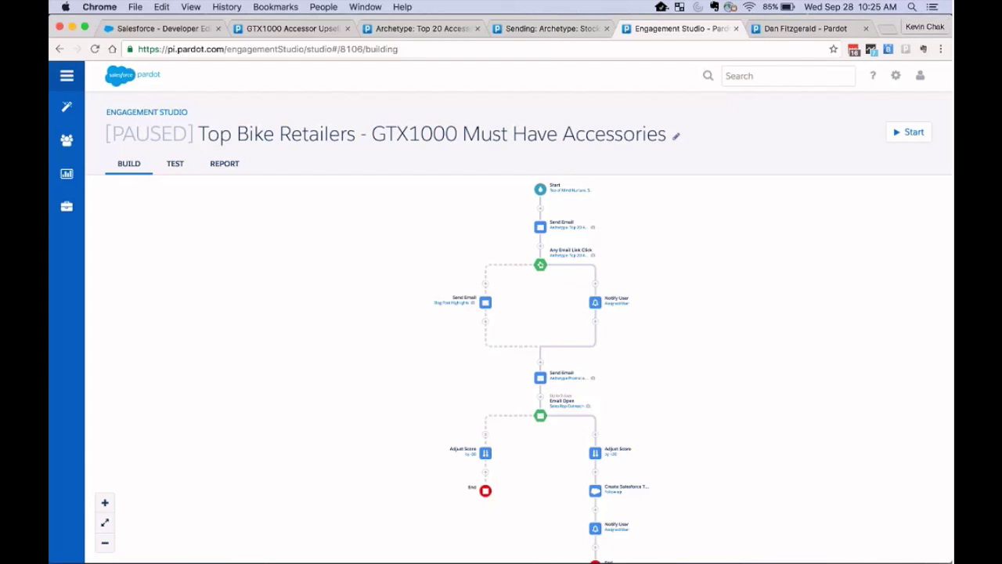
click(108, 528)
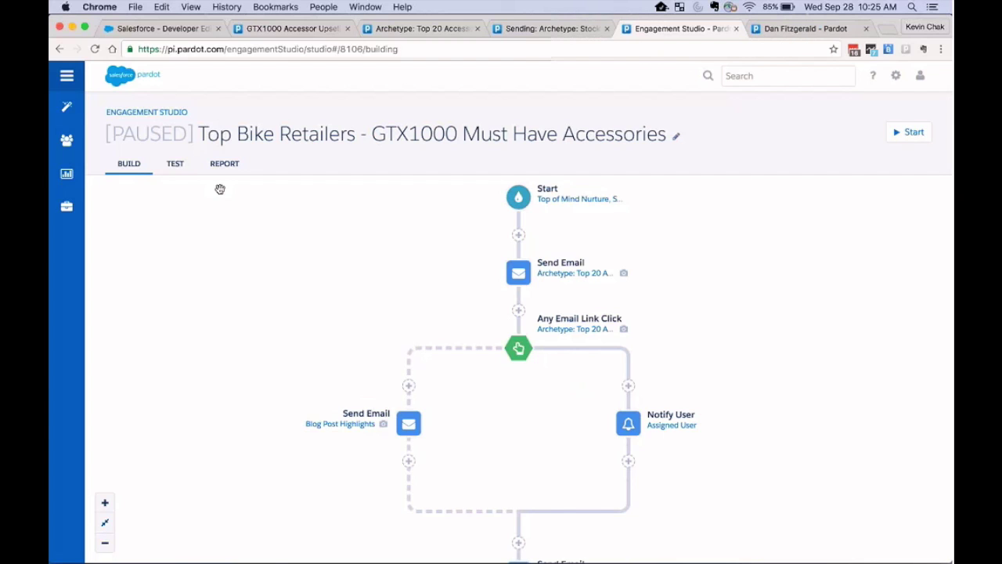
click(518, 205)
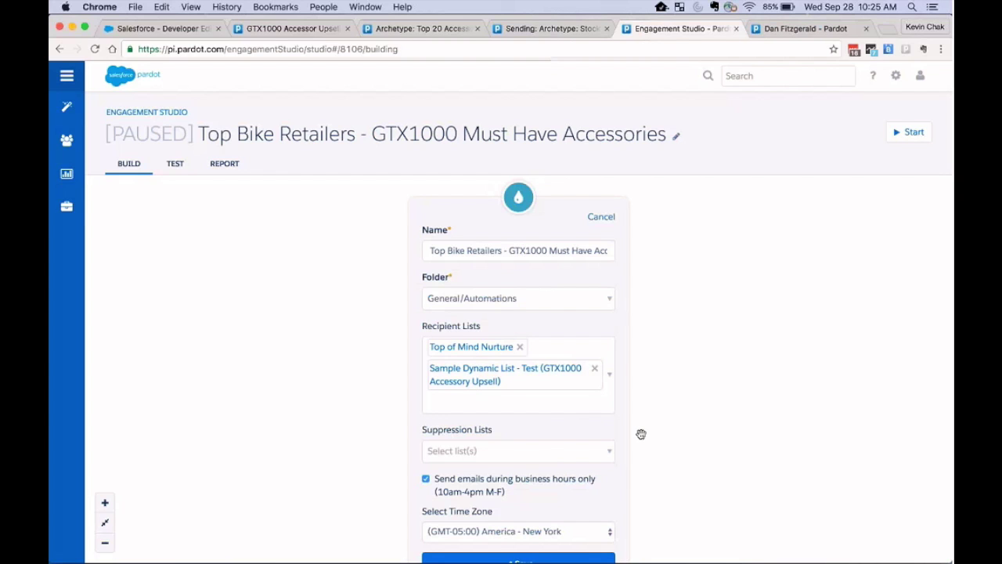
scroll(643, 433, down, 2)
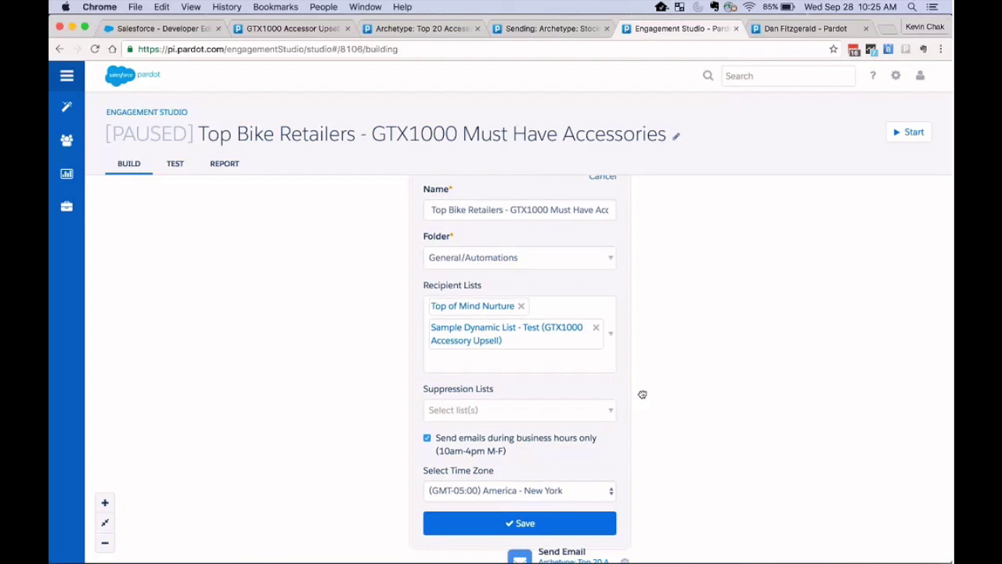
click(553, 532)
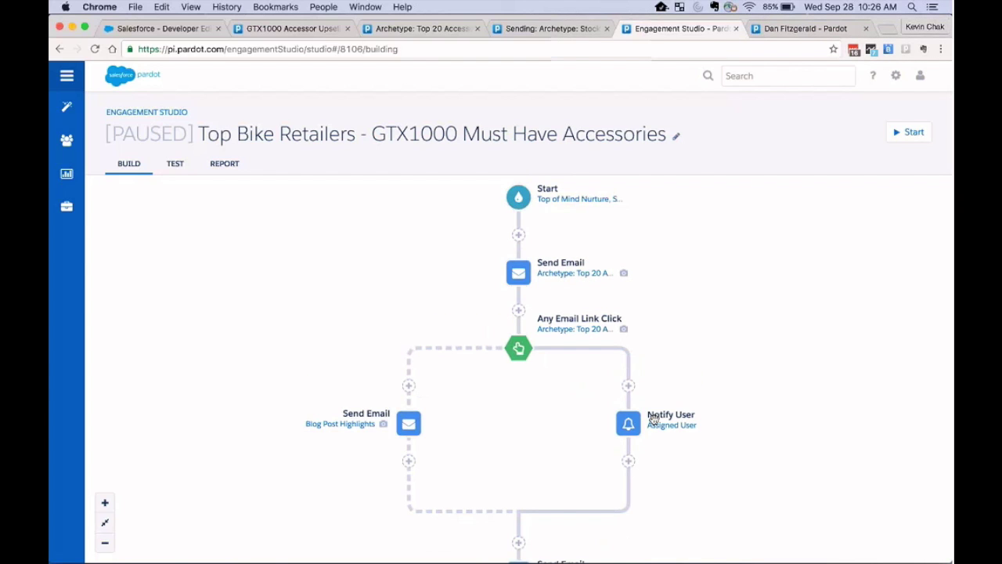
Add a Send Email action directly after Start that immediately sends the Archetype: Top 20 Accessories for Retailers template.
click(519, 234)
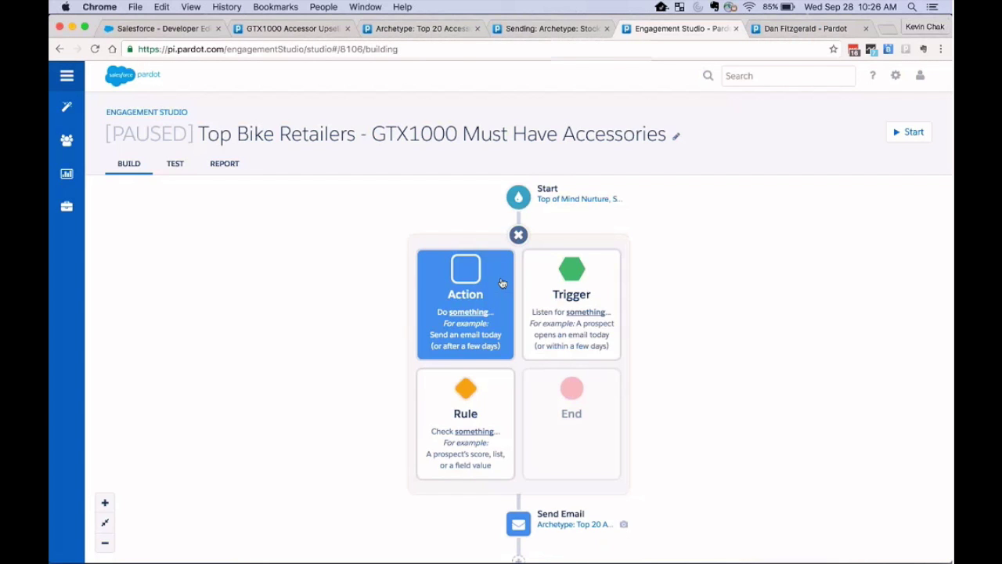
click(502, 283)
scroll(546, 365, down, 3)
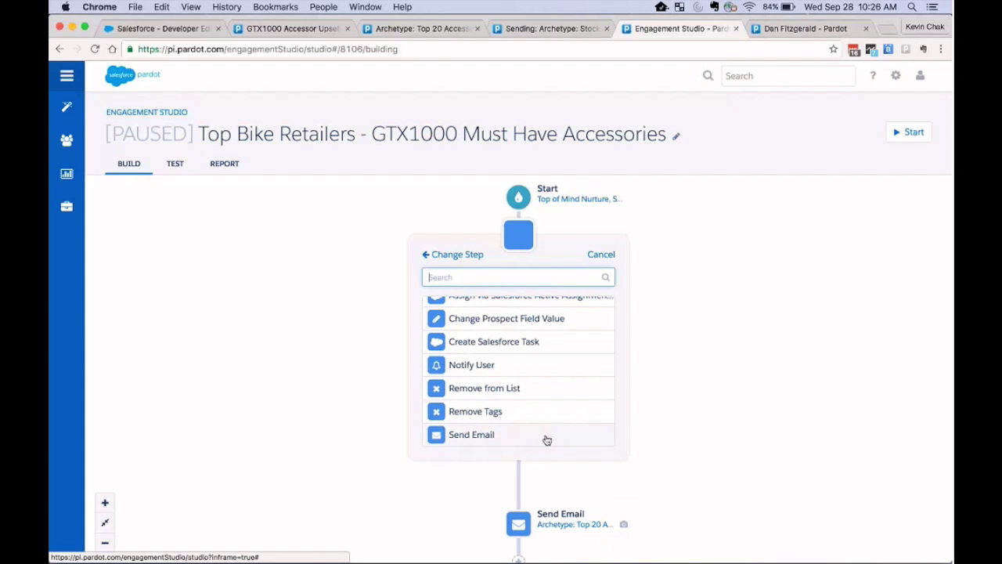
click(545, 440)
click(590, 318)
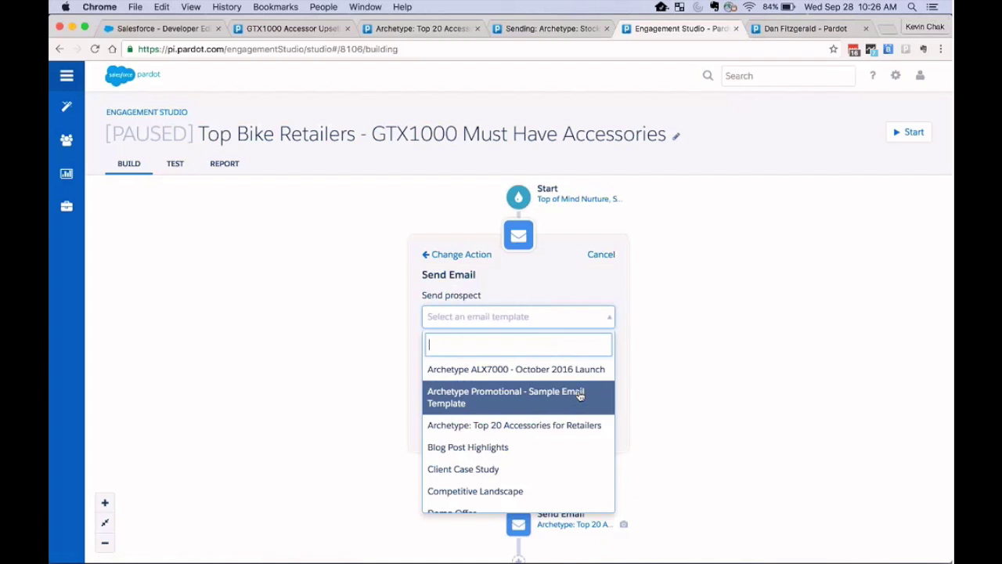
click(586, 424)
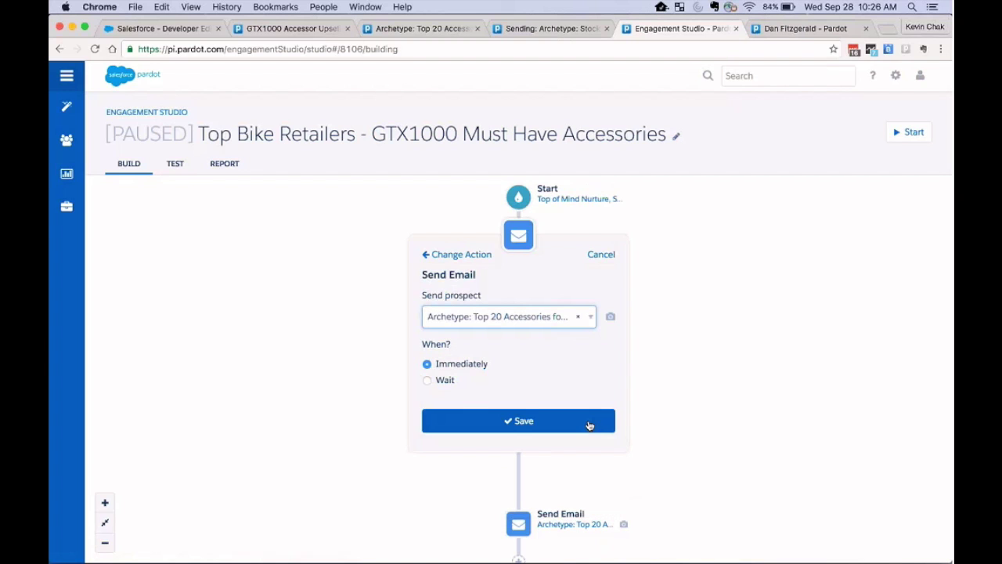
click(590, 423)
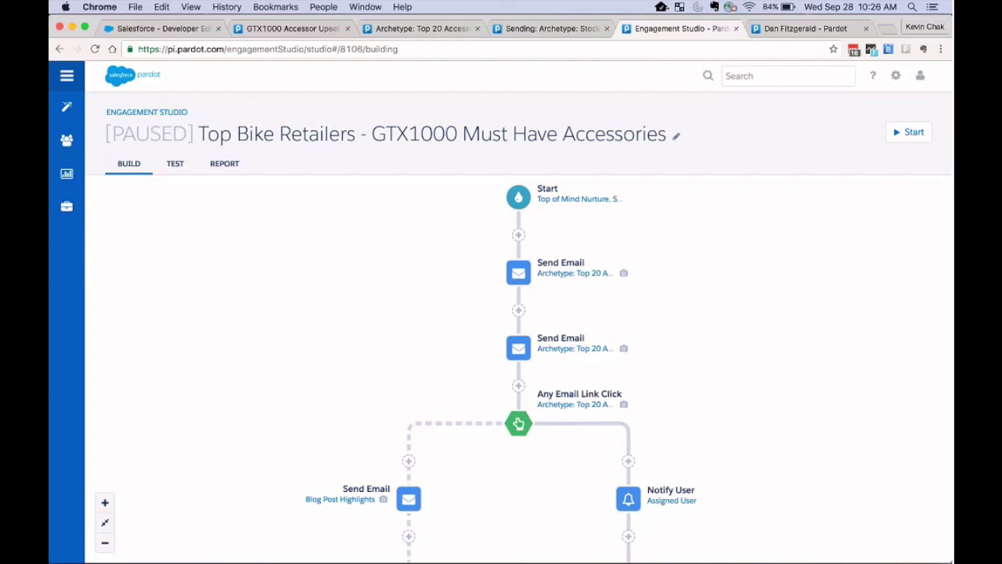
Add an Email Open trigger after the first Send Email step, evaluated up to a maximum of 5 days.
click(519, 311)
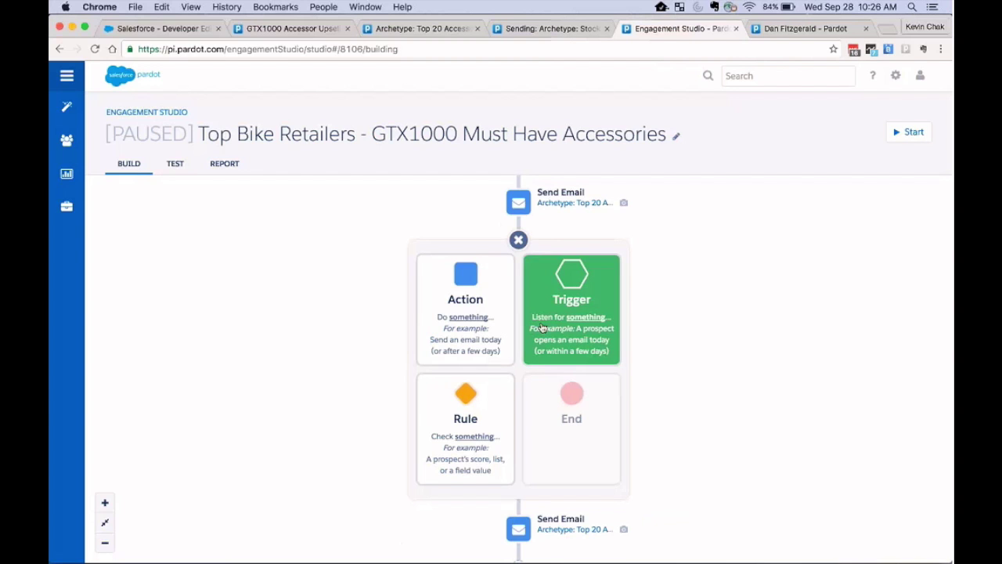
click(599, 339)
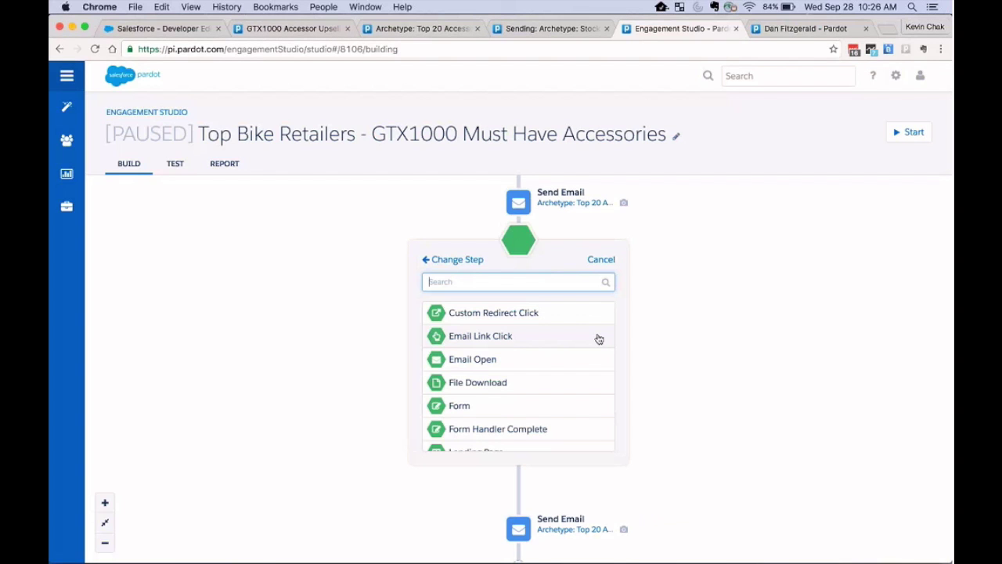
scroll(599, 340, down, 1)
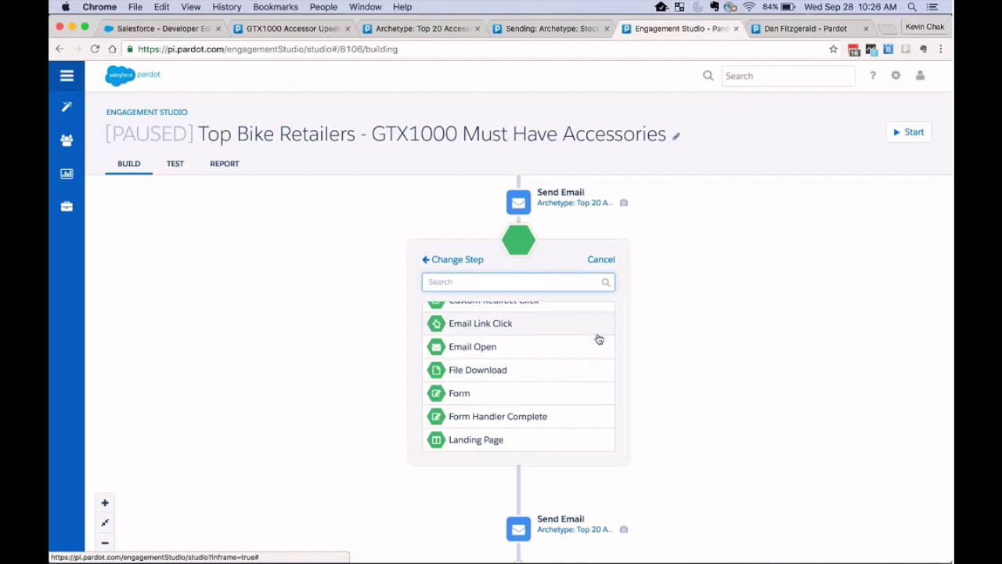
scroll(598, 339, up, 1)
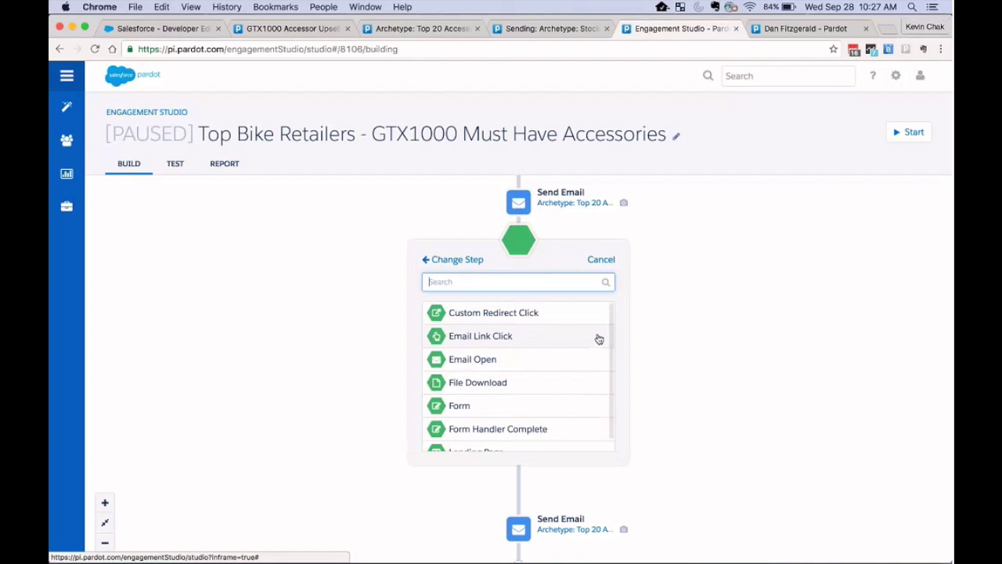
click(595, 360)
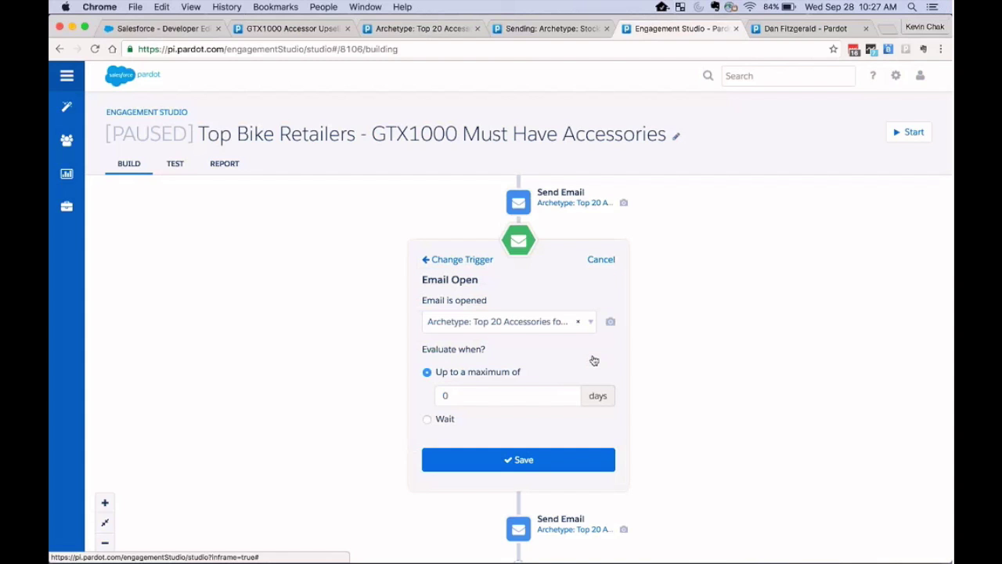
click(537, 392)
text(5)
click(565, 469)
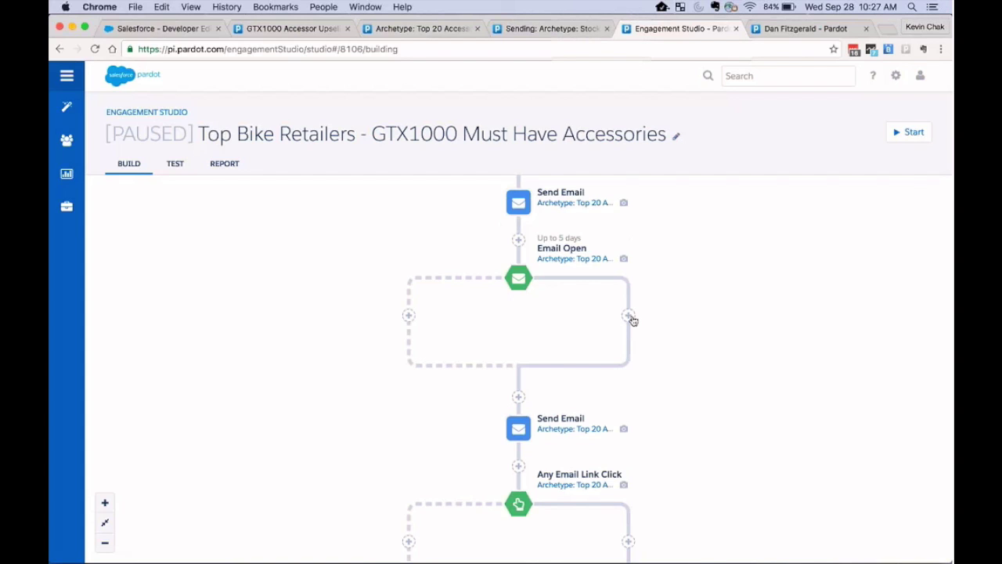
On the solid-line branch of the Email Open trigger, add a Notify User action that immediately notifies the Assigned User.
click(630, 318)
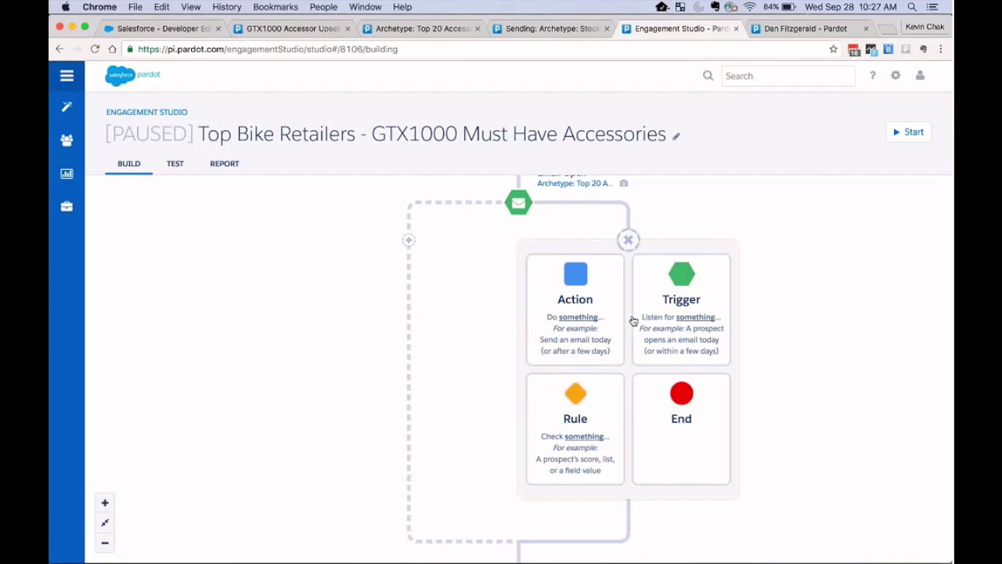
click(621, 330)
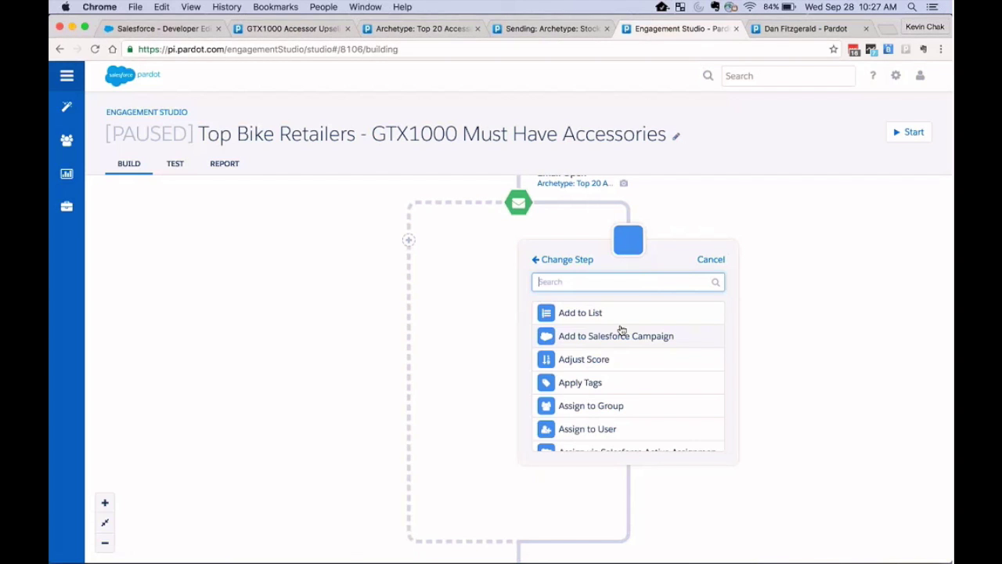
scroll(665, 371, down, 3)
scroll(664, 372, down, 3)
click(665, 371)
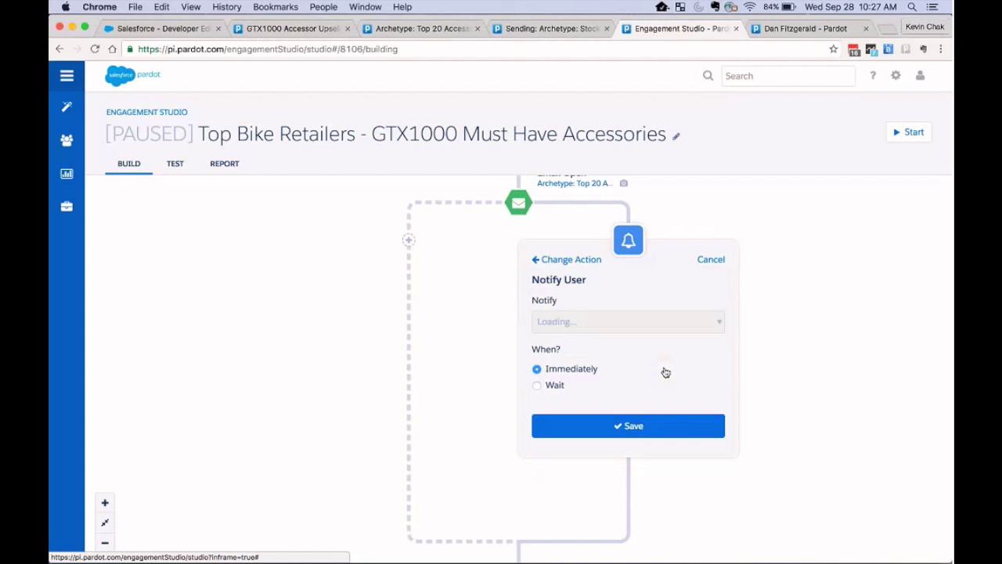
click(700, 329)
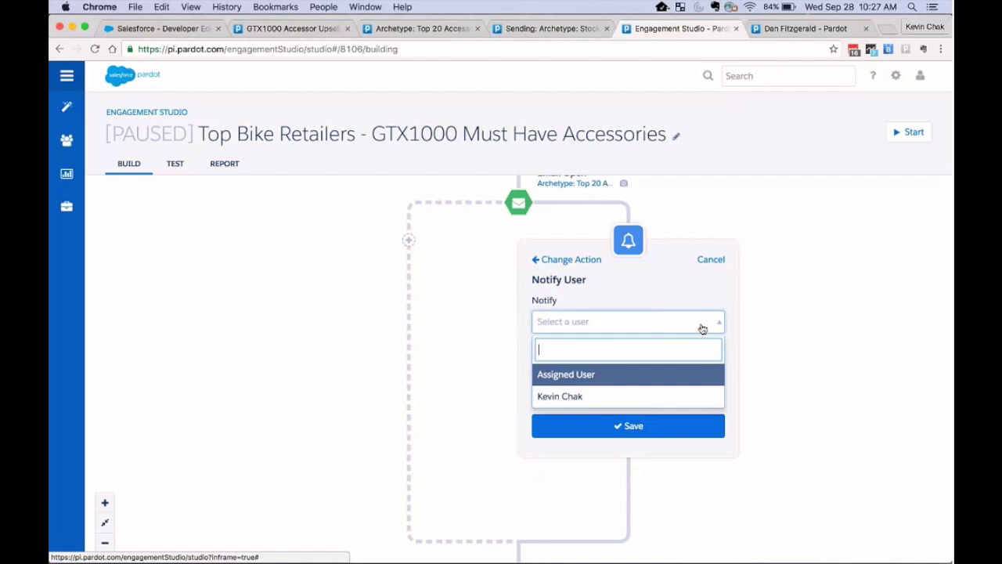
click(687, 376)
click(685, 426)
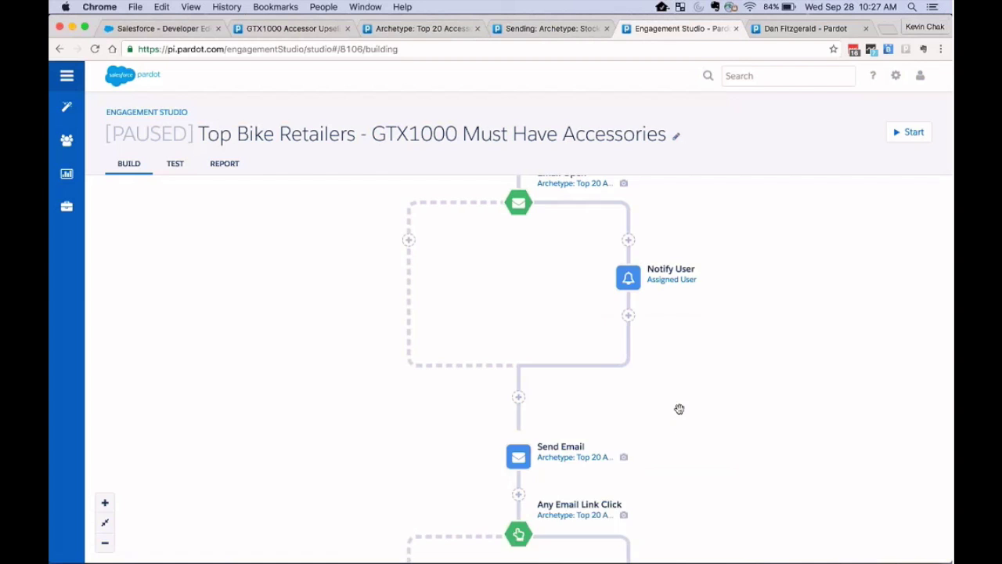
After the Notify User action, add an immediate Create Salesforce Task with subject "Please follow up via phone call" for the Assigned User, Normal priority, Not Started.
click(628, 317)
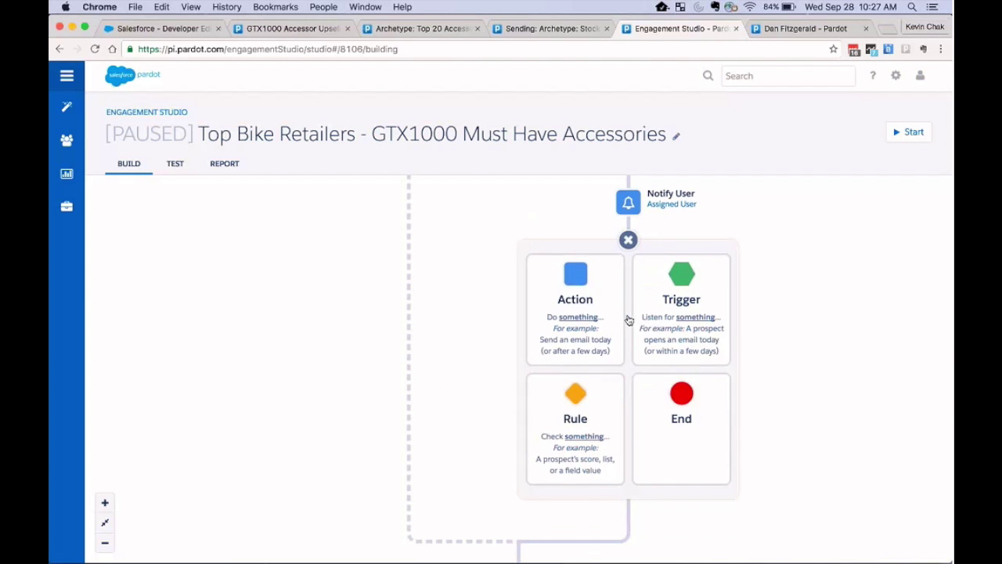
click(617, 332)
scroll(681, 395, down, 3)
scroll(680, 384, down, 2)
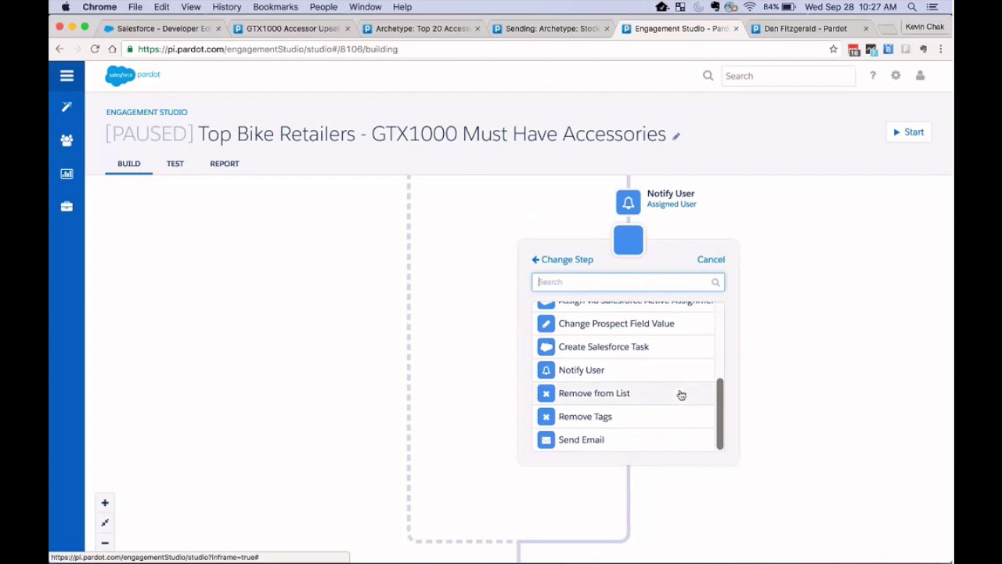
click(675, 353)
click(659, 322)
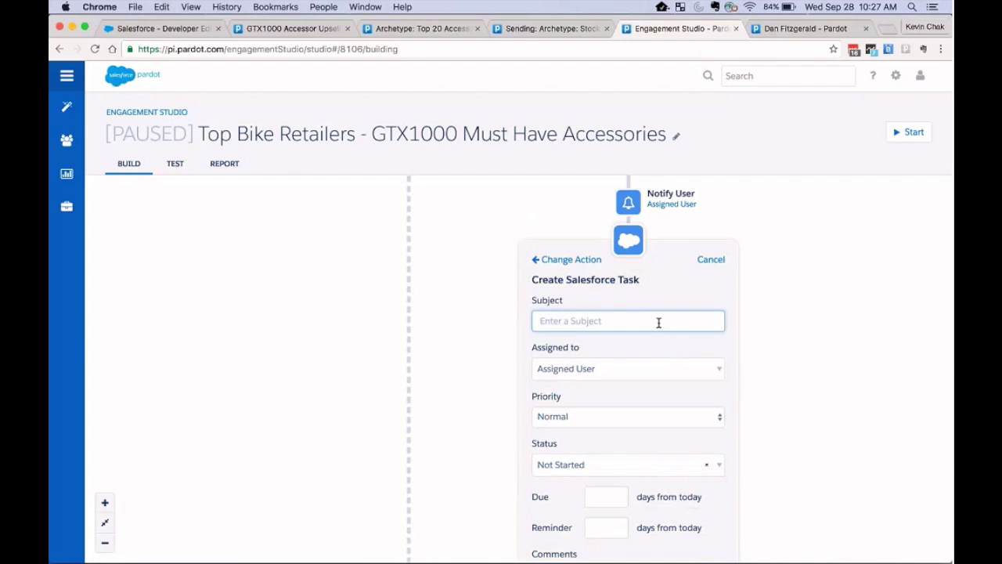
text(Please follow up via phone call)
scroll(799, 403, down, 4)
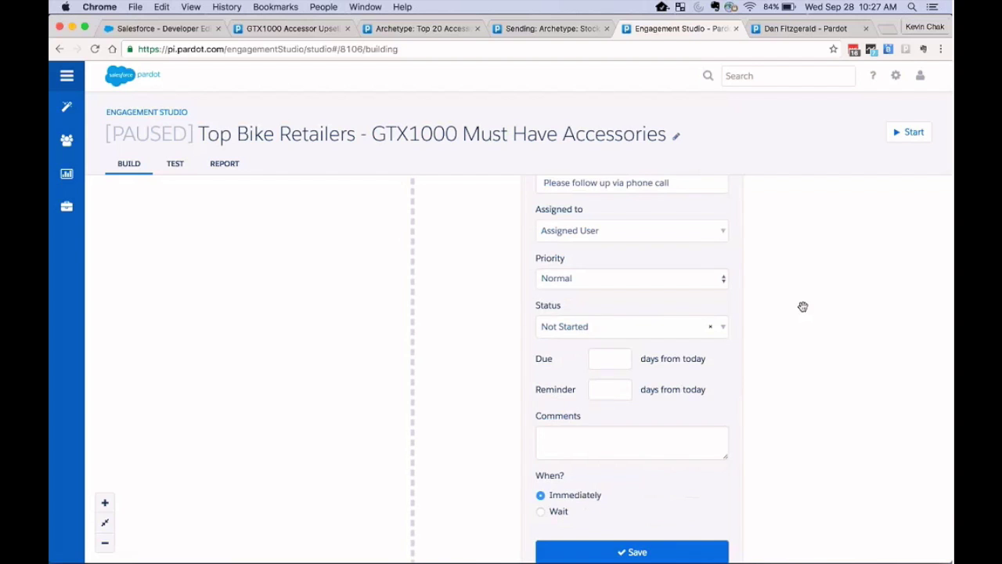
drag(804, 306, 805, 290)
click(678, 533)
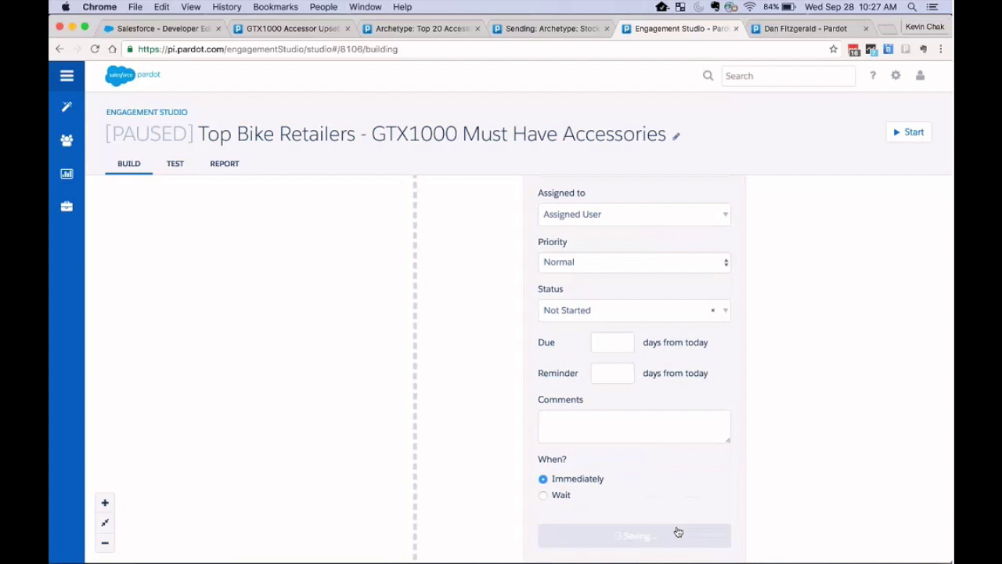
drag(728, 217, 722, 399)
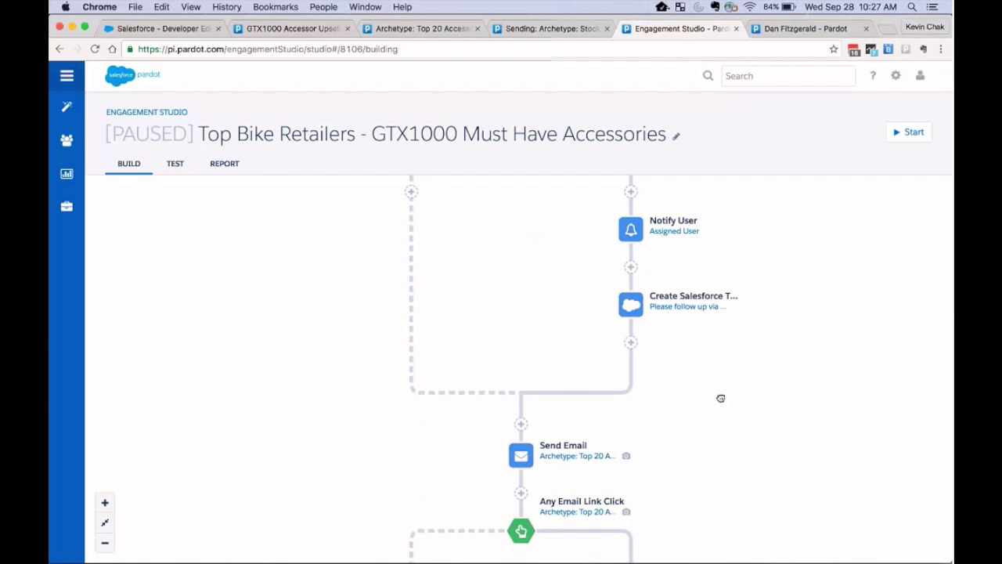
drag(722, 398, 721, 473)
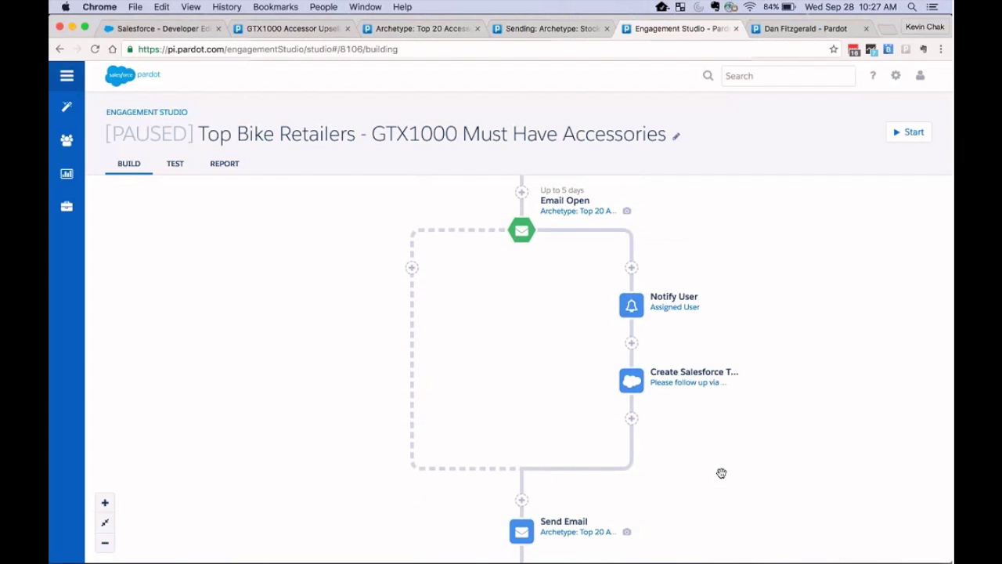
Test the program path with the first email opened, no link clicked in the second email, and the Sales Rep Outreach email opened.
click(182, 171)
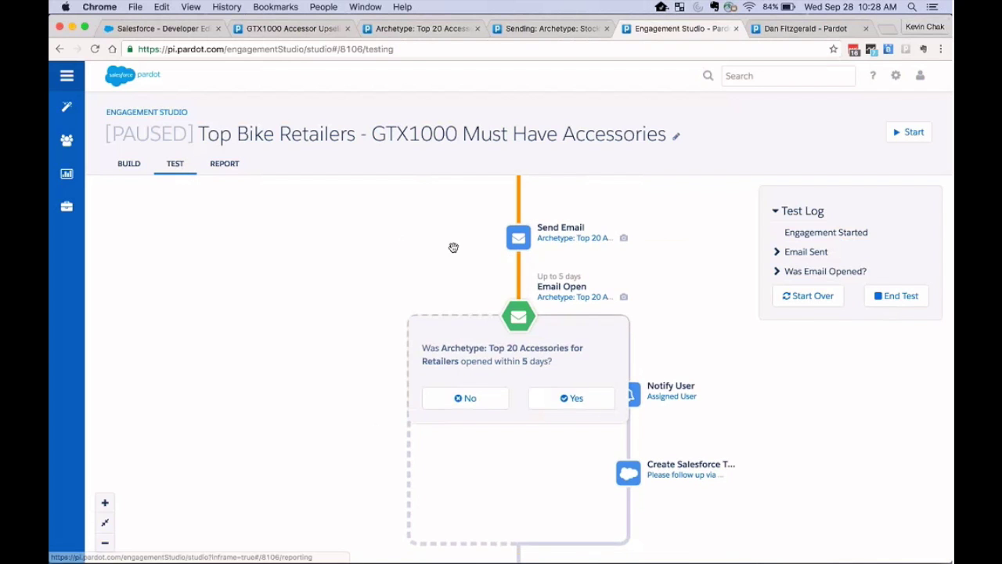
click(589, 397)
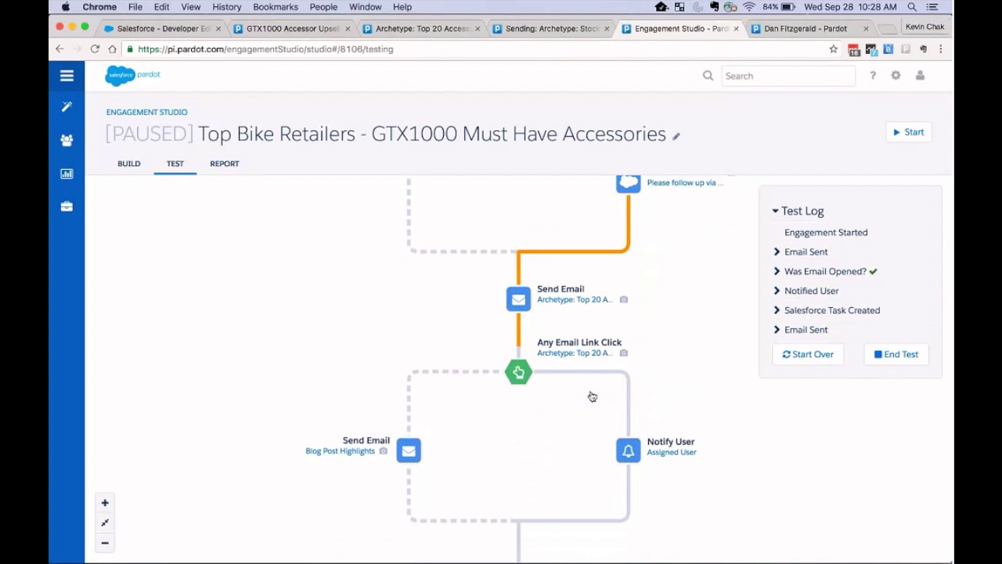
click(496, 398)
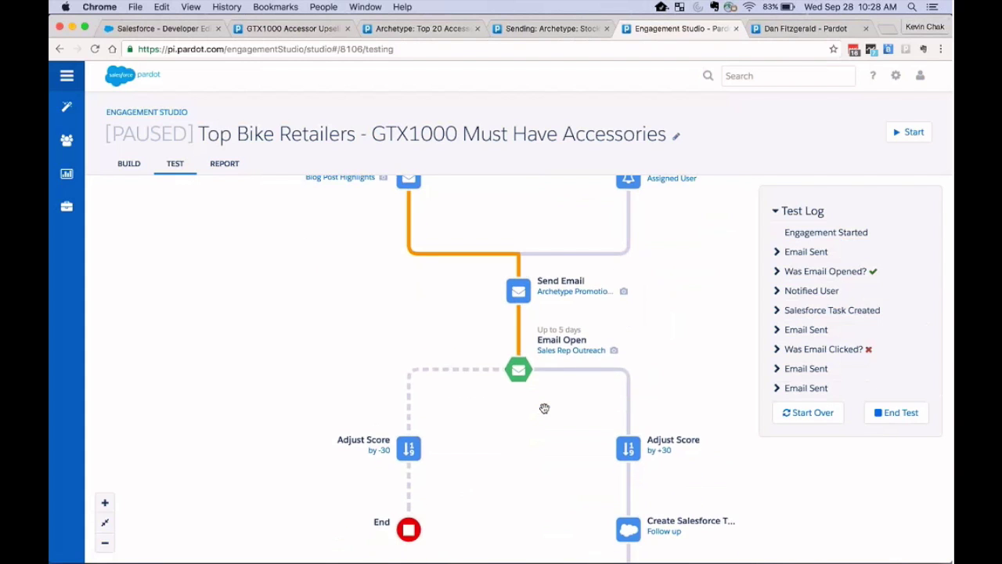
click(548, 406)
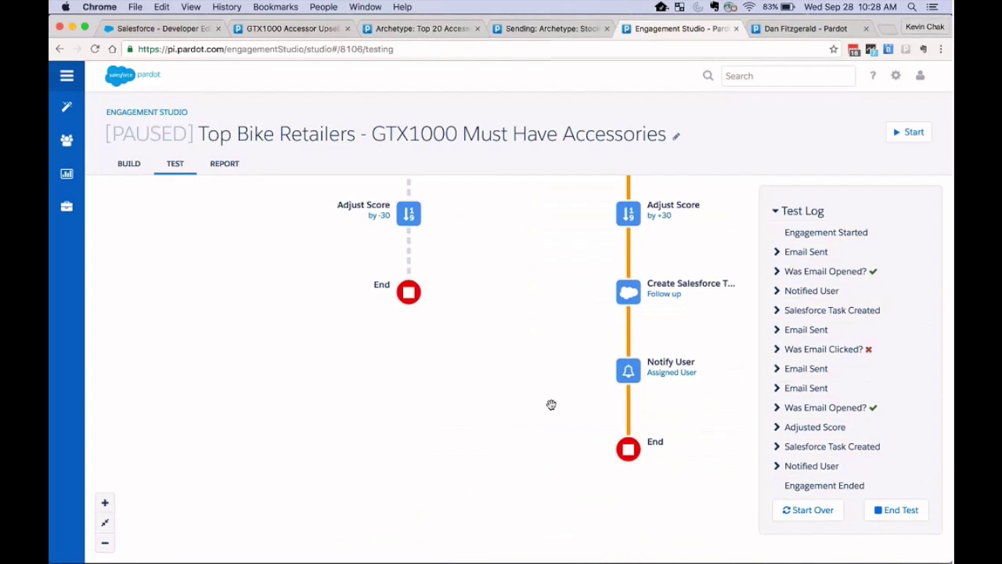
Examine the program report, including the details of the second Send Email step and its Any Email Link Click trigger.
click(225, 163)
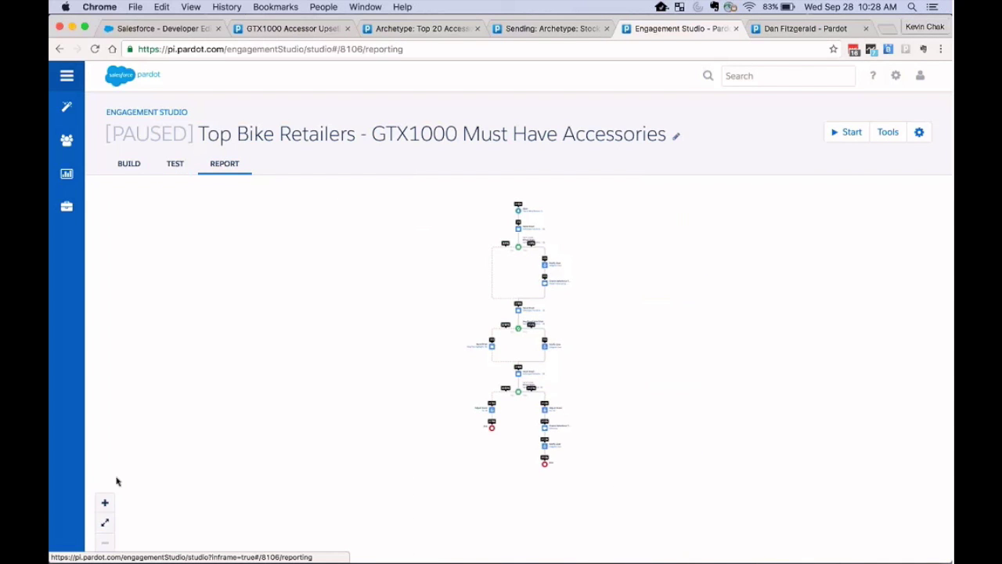
click(105, 521)
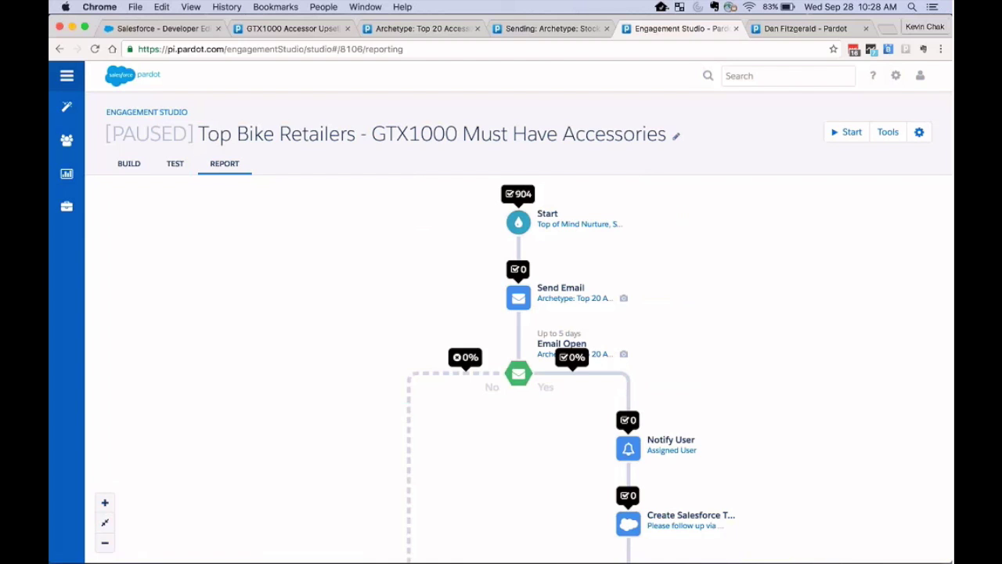
drag(298, 425, 293, 159)
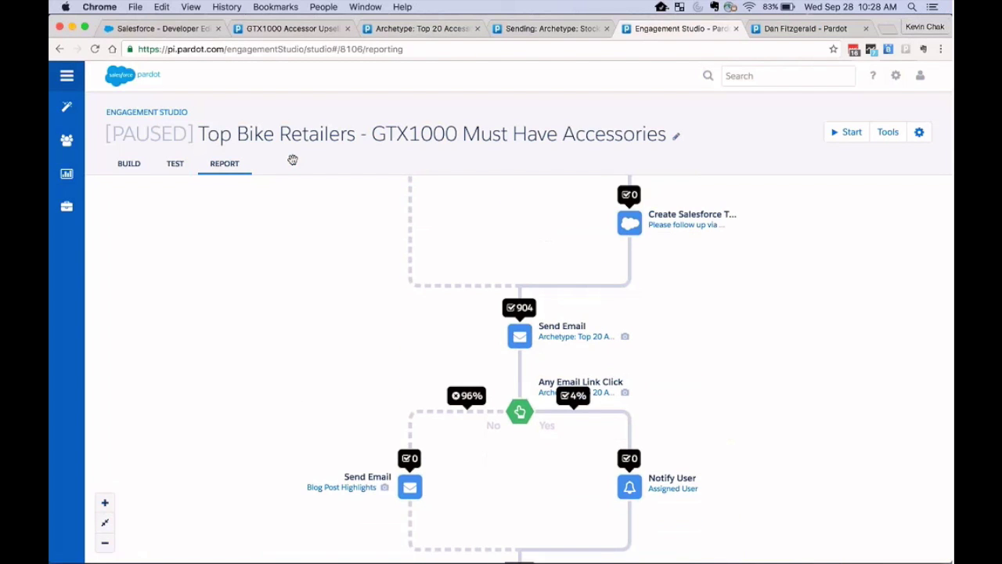
click(520, 335)
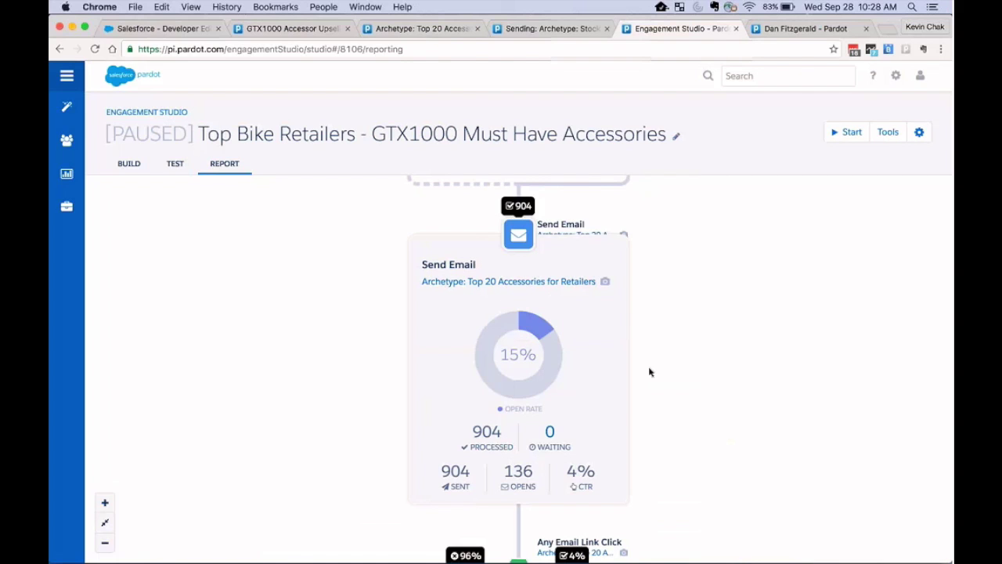
drag(650, 388, 652, 204)
click(519, 384)
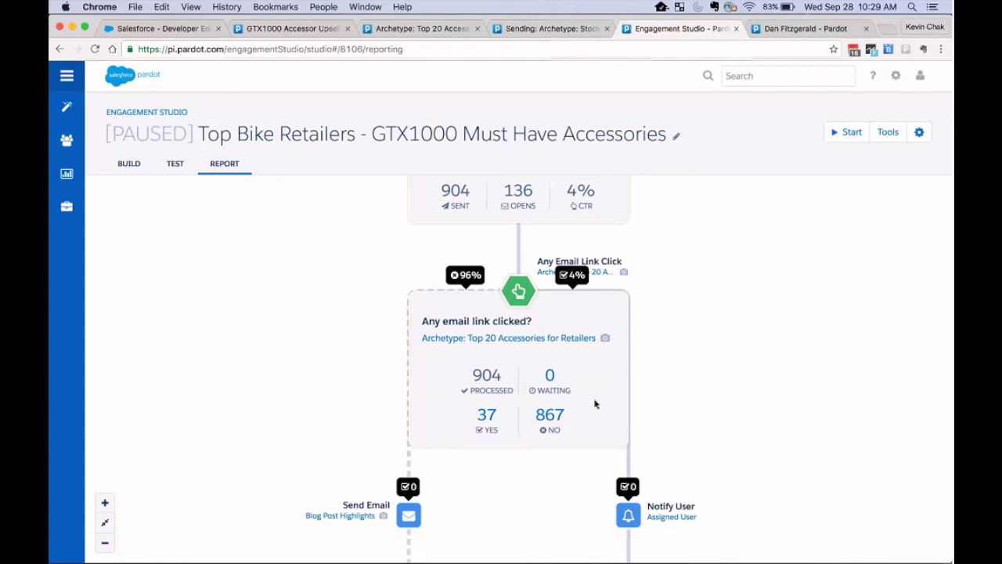
Switch to the Fitz's Bike Shop prospect record and review its score, grade, source campaign and activities.
click(774, 30)
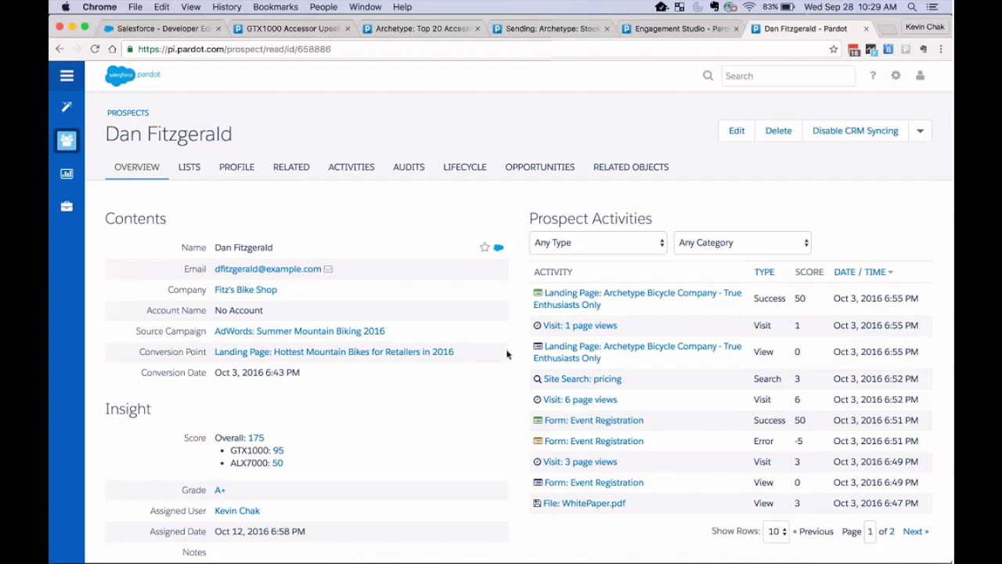
scroll(506, 355, down, 2)
scroll(507, 355, down, 1)
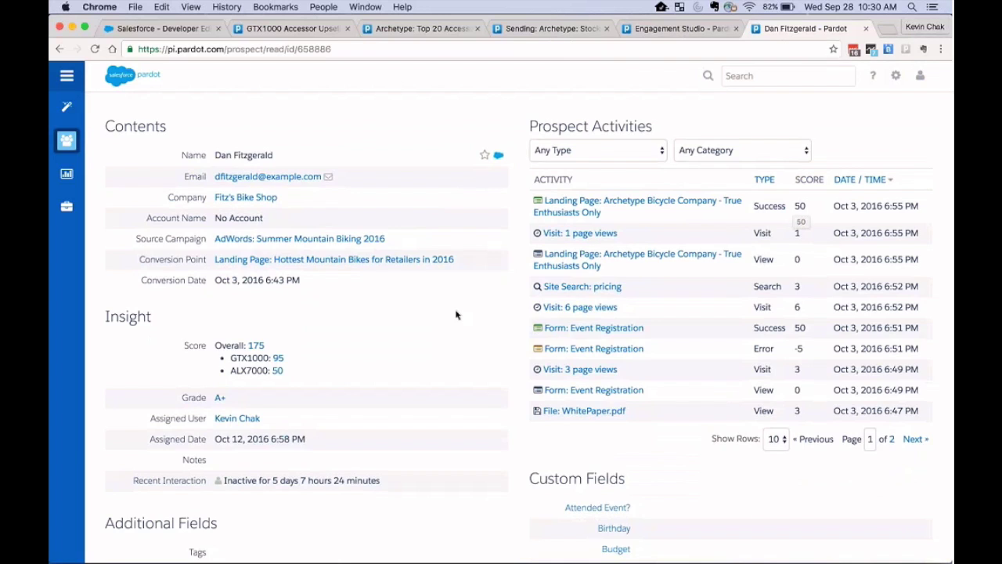
scroll(337, 358, down, 3)
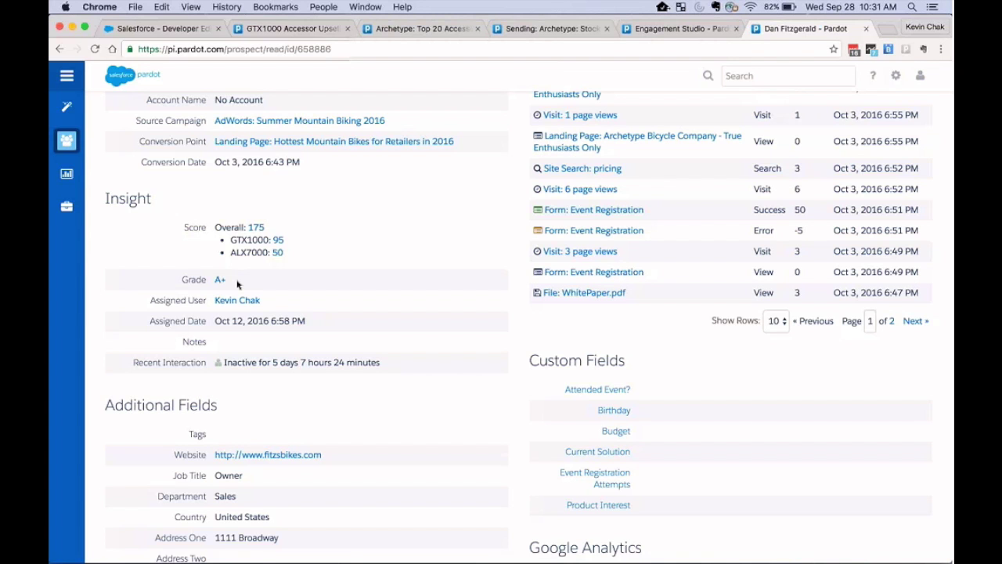
scroll(237, 283, up, 5)
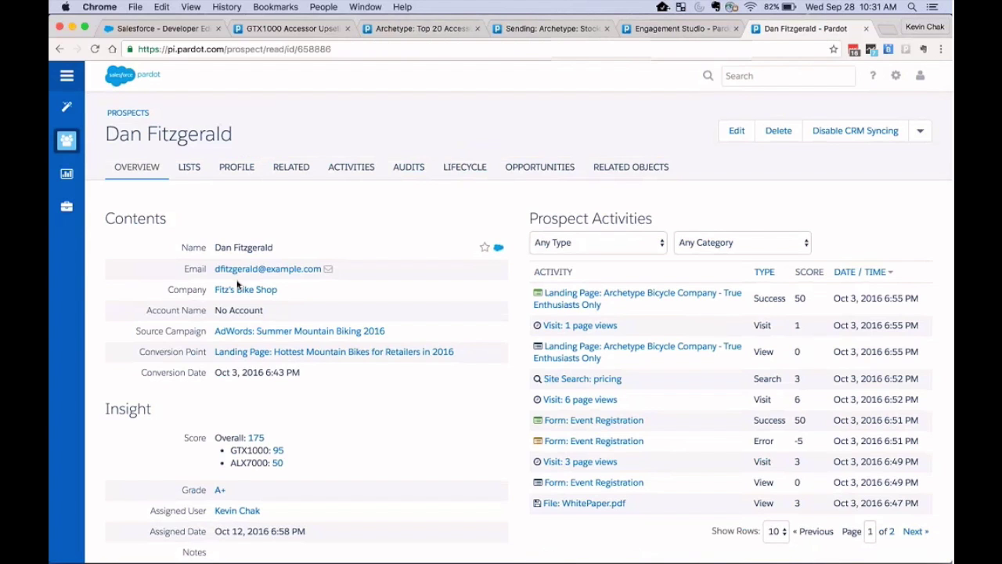
Open the prospect's linked Salesforce lead record and review its B2B Marketing Automation fields and Prospect Activities.
click(498, 250)
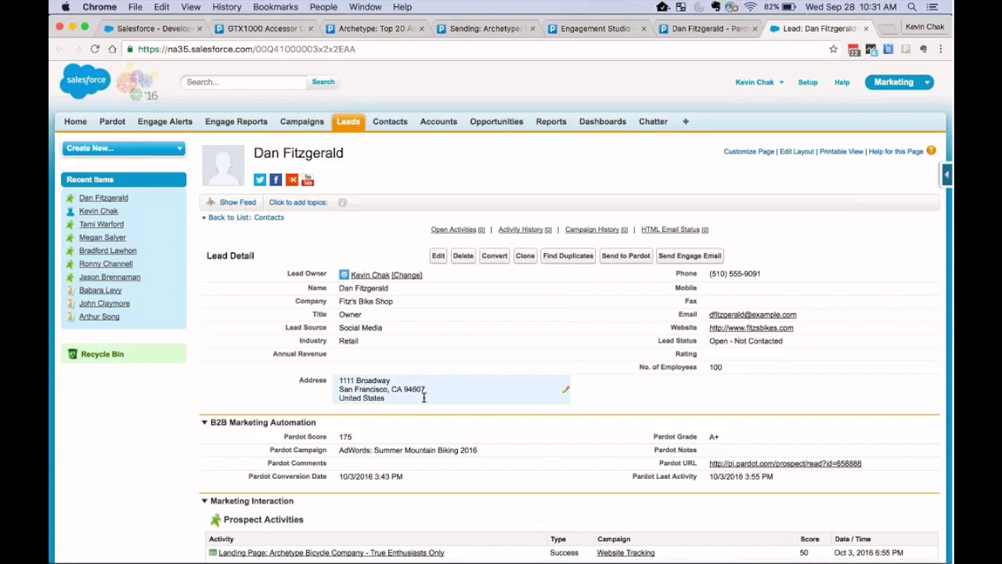
scroll(424, 398, down, 5)
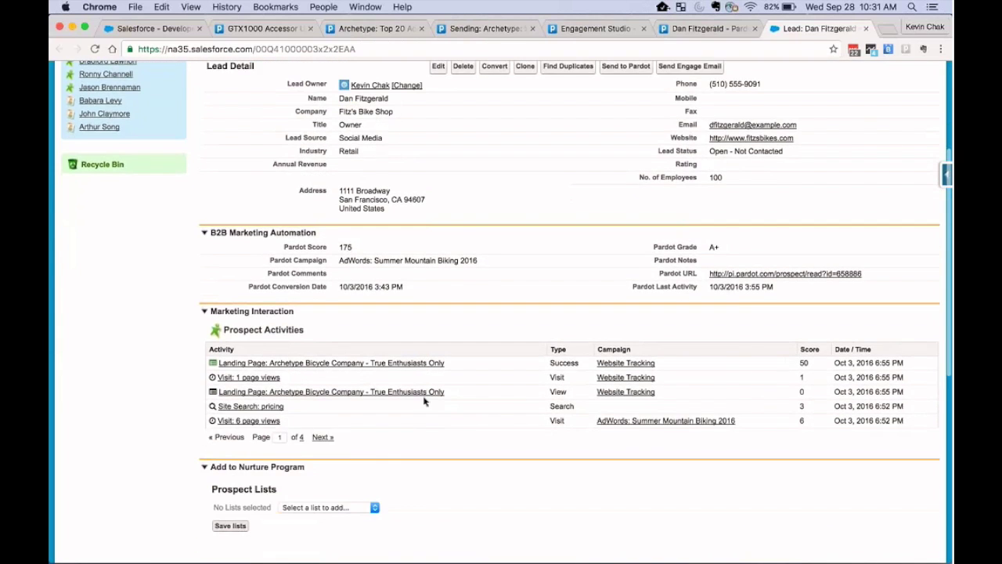
scroll(424, 401, down, 2)
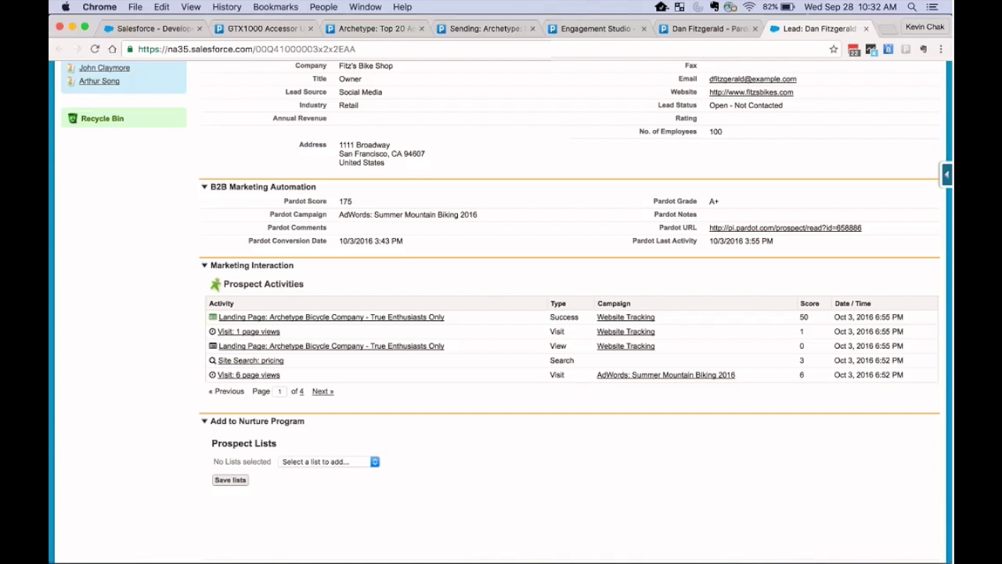
Choose Top of Mind Nurture as the prospect list in the lead's Add to Nurture Program section.
scroll(447, 401, down, 5)
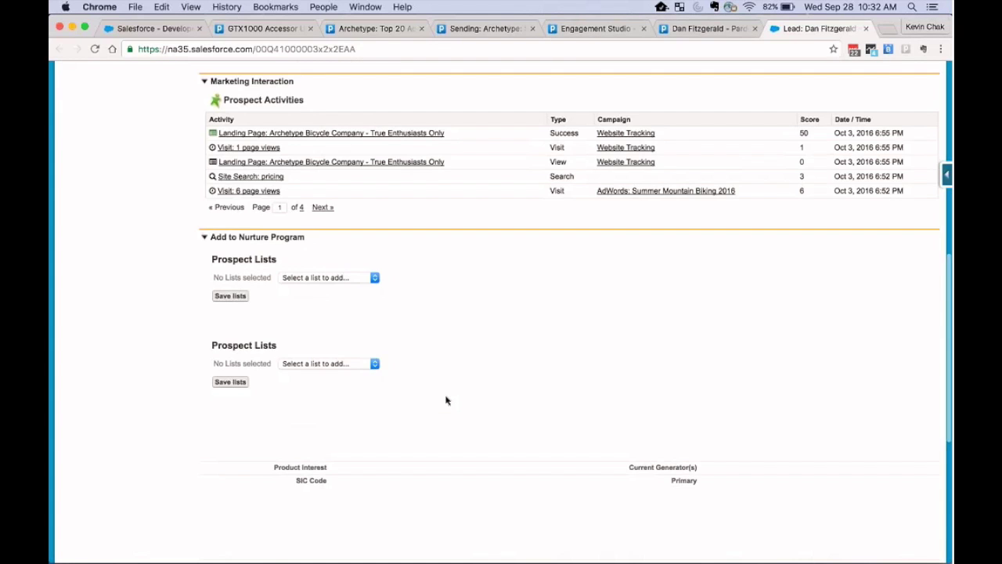
click(374, 277)
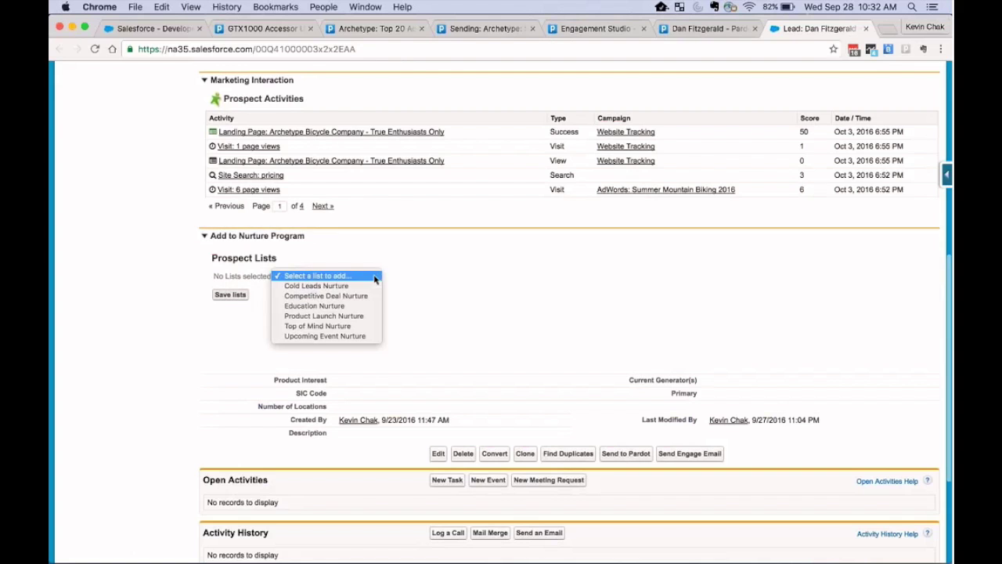
click(372, 325)
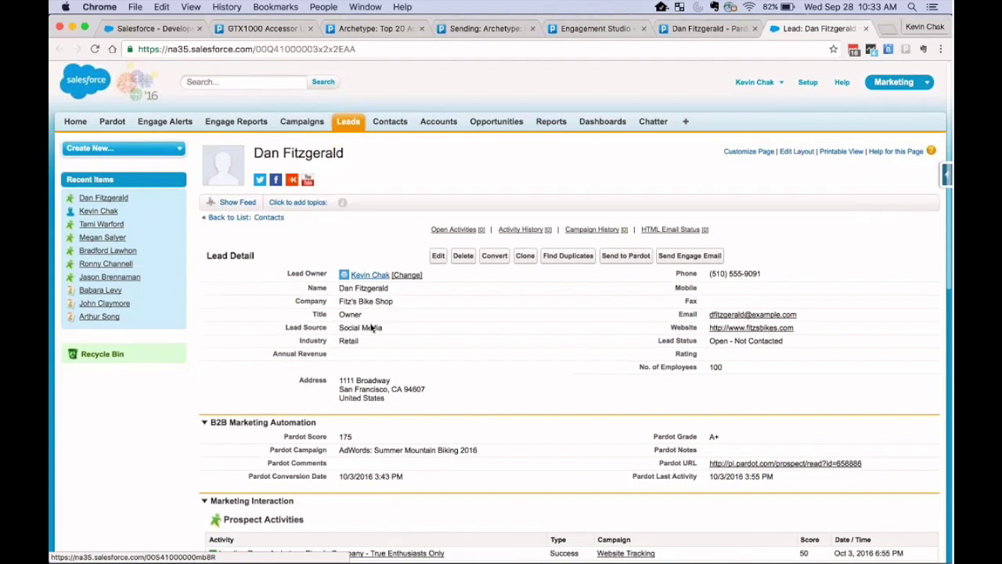
Switch to the Salesforce Enterprise Edition window and show the contacts view Top 10 Bike Shop Owners in San Francisco.
key(ctrl+Up)
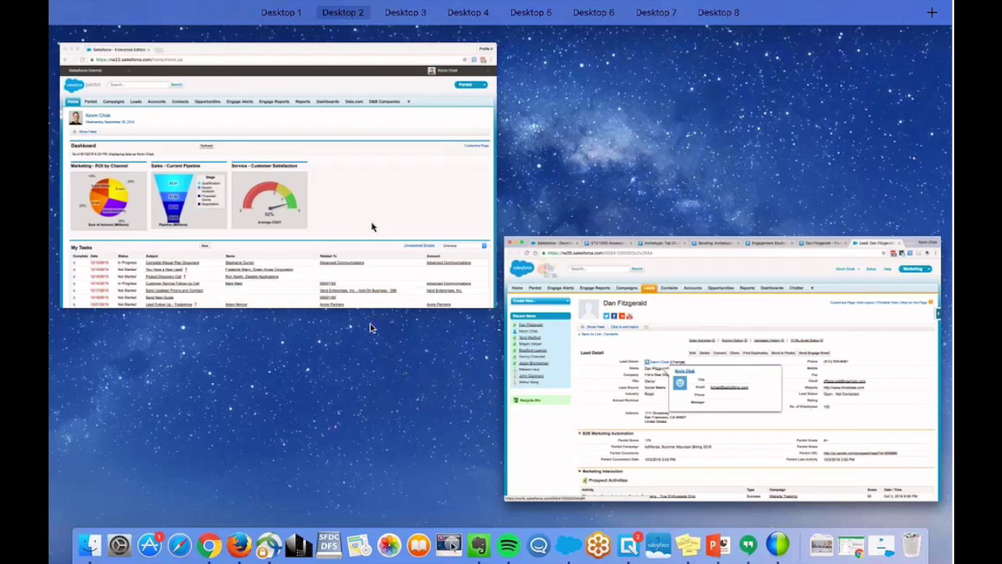
click(371, 220)
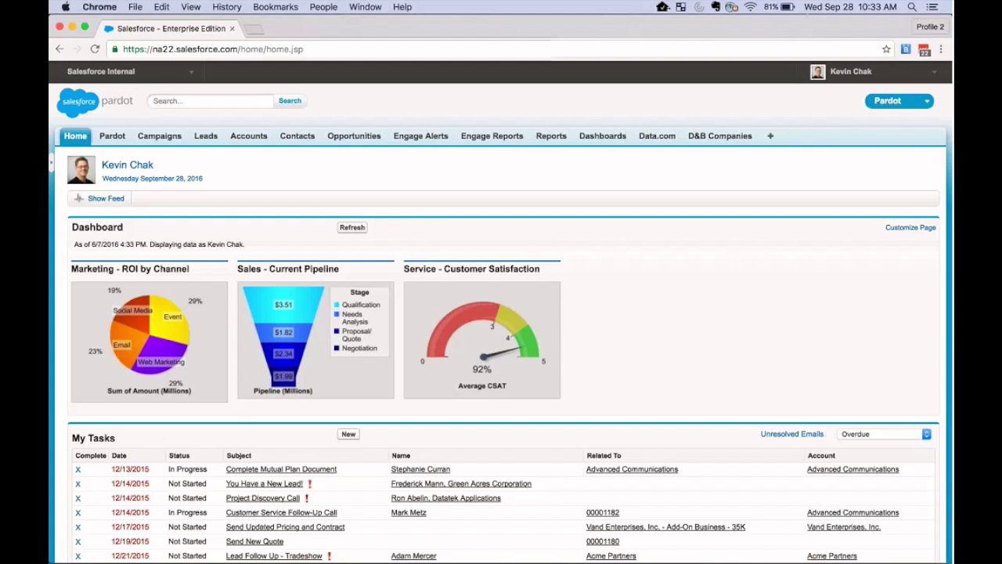
click(295, 135)
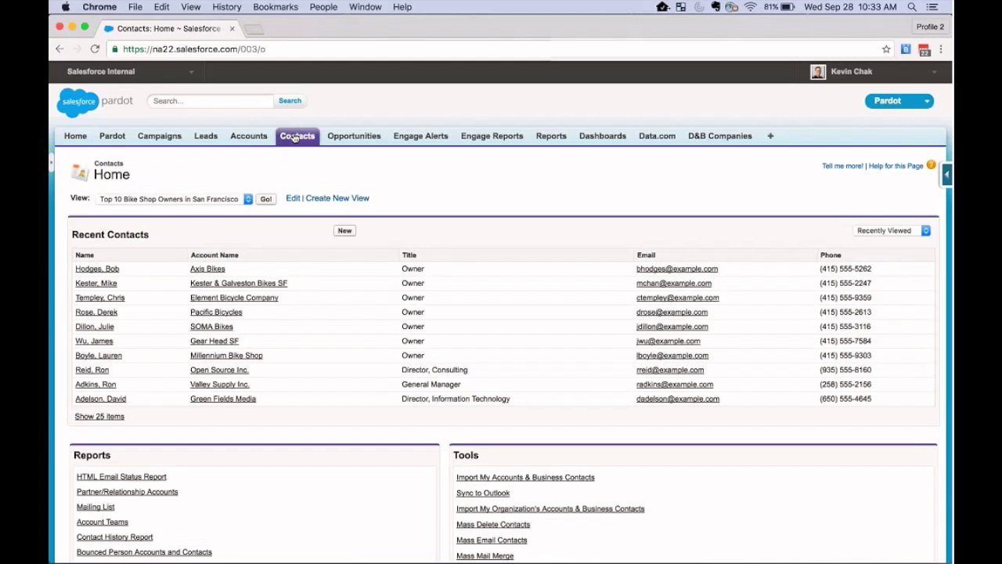
click(264, 199)
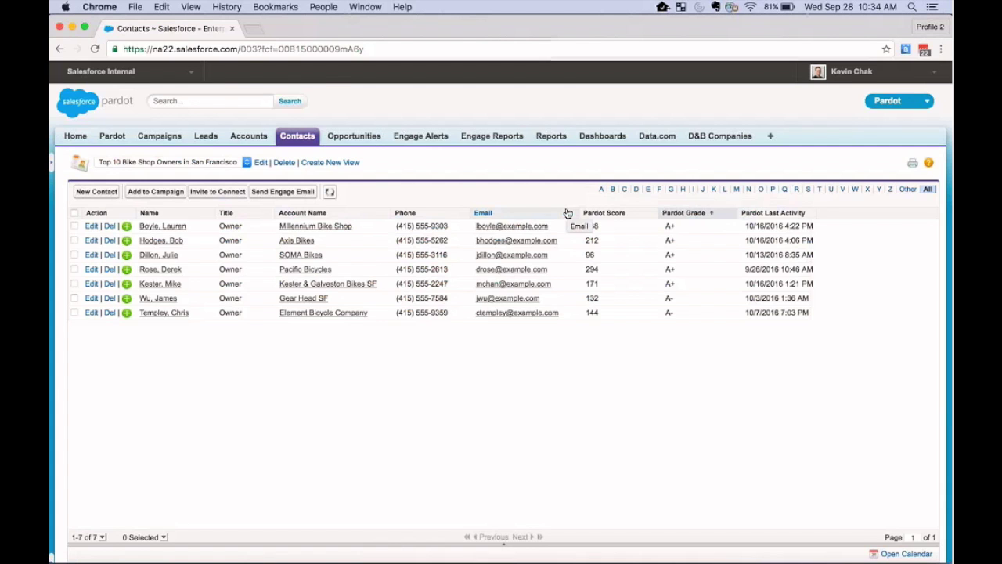
Start an Engage email to all contacts in the view using the Archetype ALX7000 - October 2016 Launch template, dismissing the feature notices.
click(74, 213)
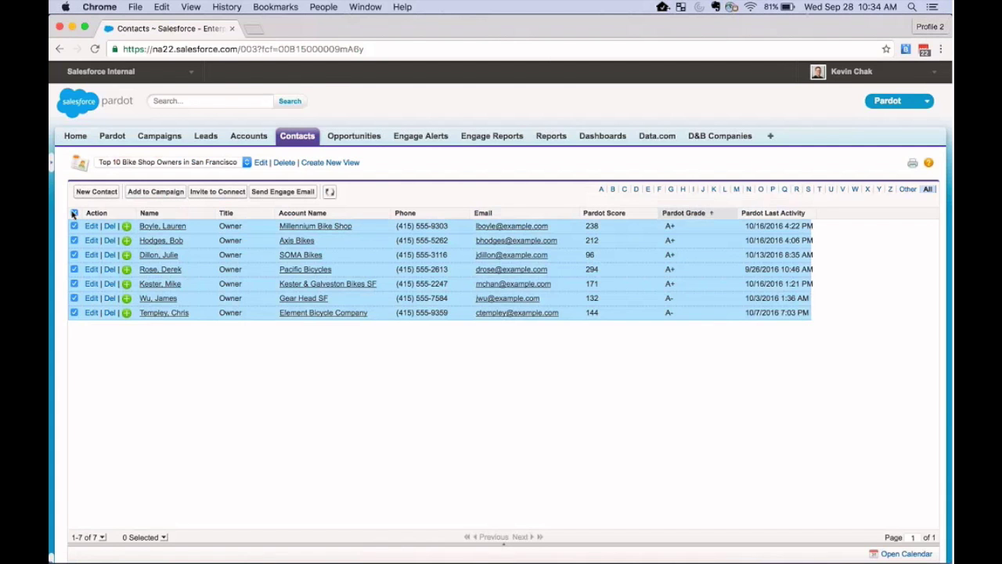
click(282, 193)
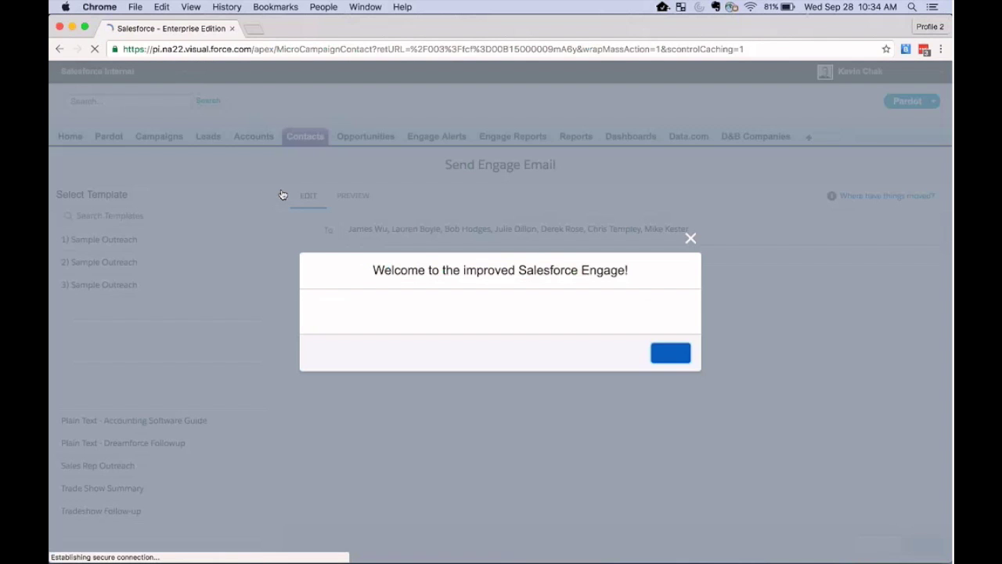
click(692, 239)
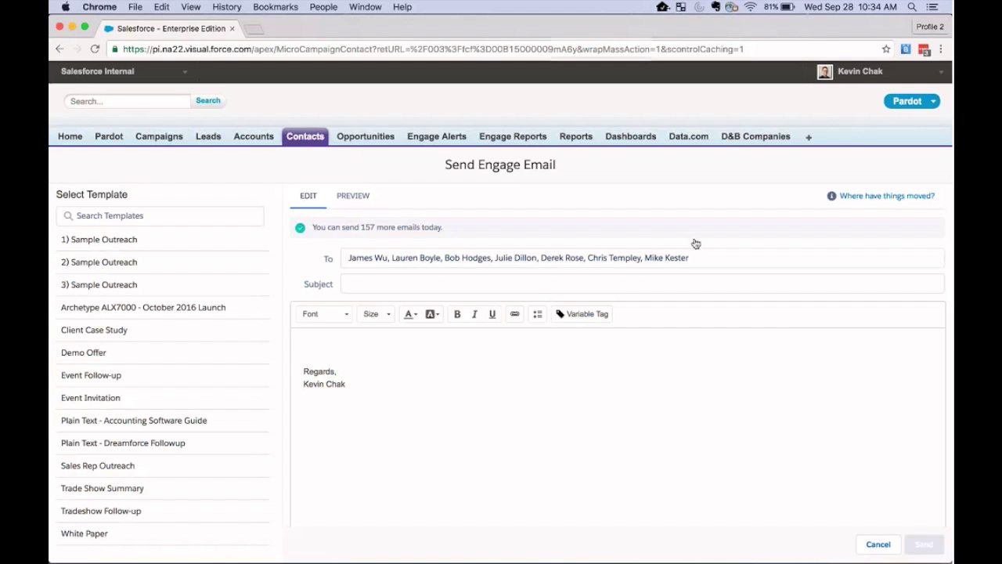
click(233, 307)
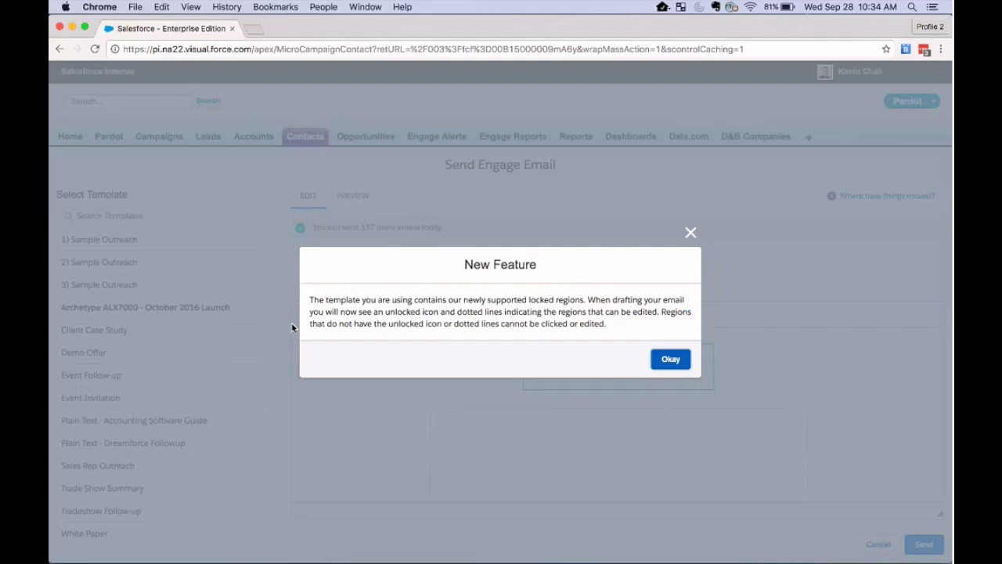
click(691, 233)
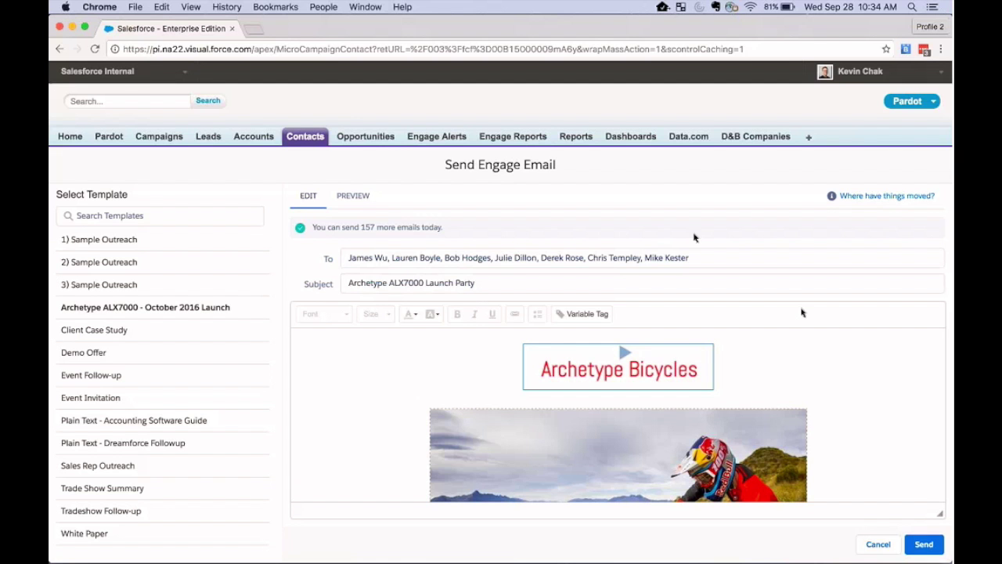
Review the Archetype ALX7000 Launch Party email body and send it to the selected contacts.
scroll(865, 390, down, 2)
scroll(865, 390, down, 5)
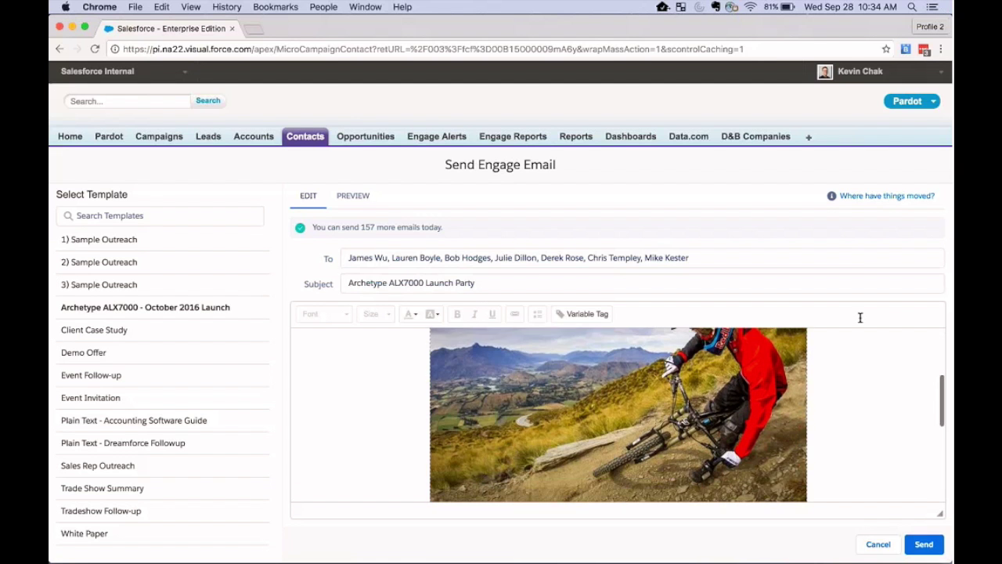
scroll(880, 400, down, 5)
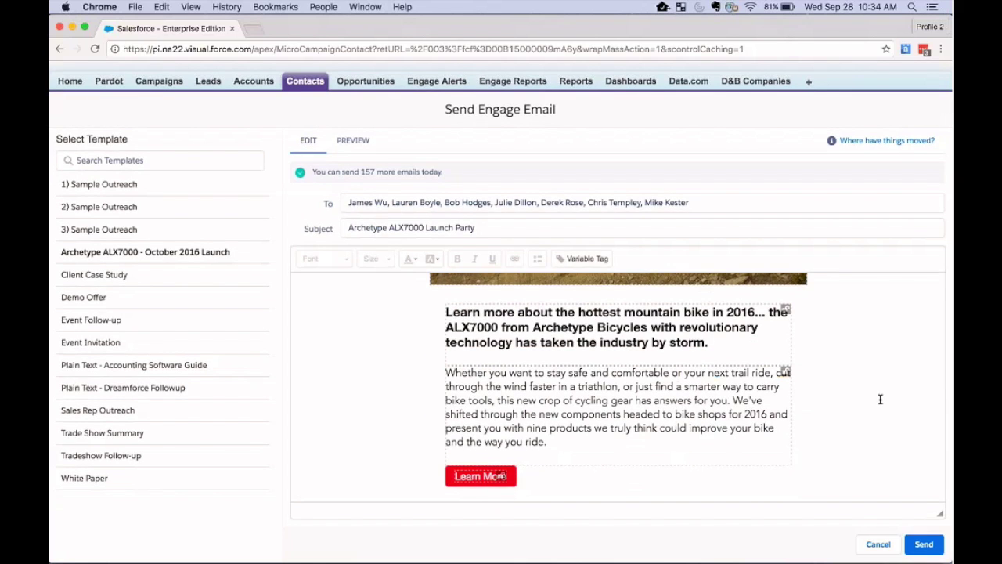
scroll(880, 399, up, 1)
drag(468, 340, 458, 329)
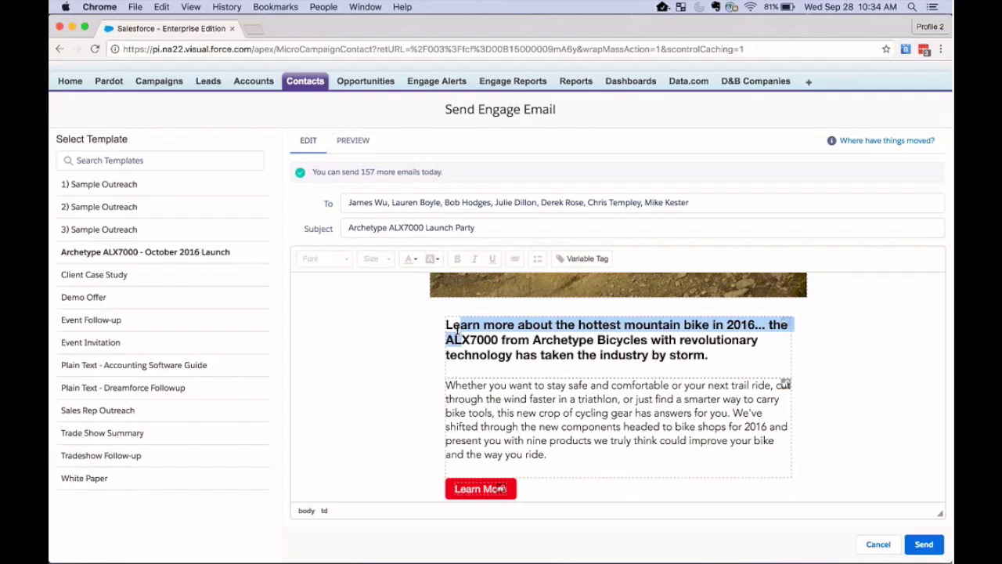
click(444, 324)
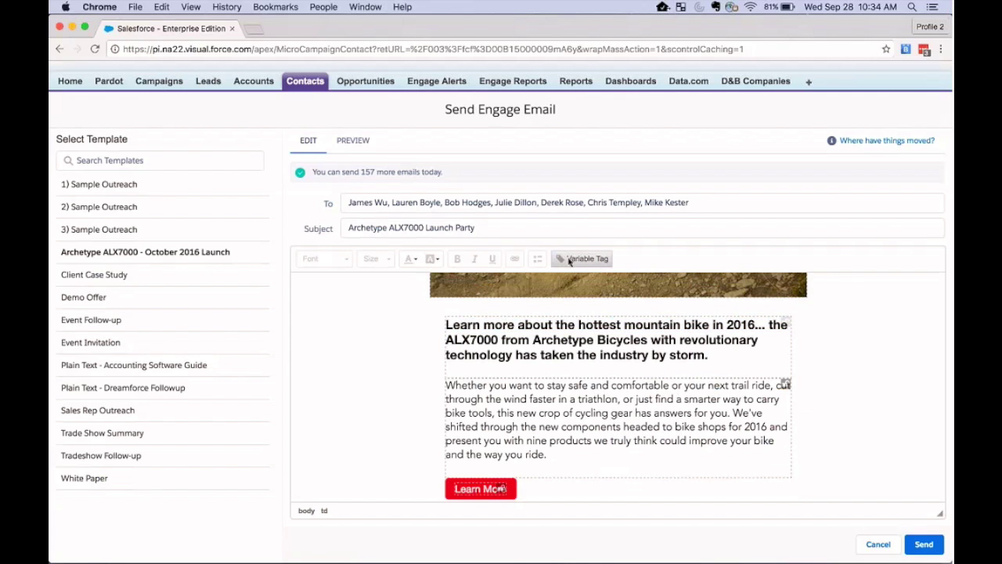
click(924, 545)
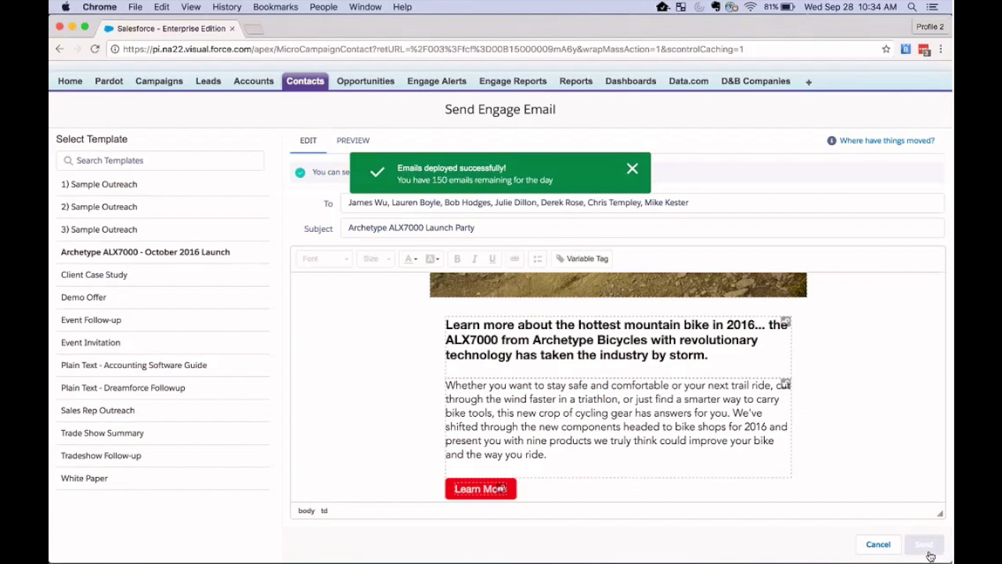
Open Engage Reports and review the delivered, opens and clicks figures, the daily chart and the sent email list for All Emails.
click(503, 84)
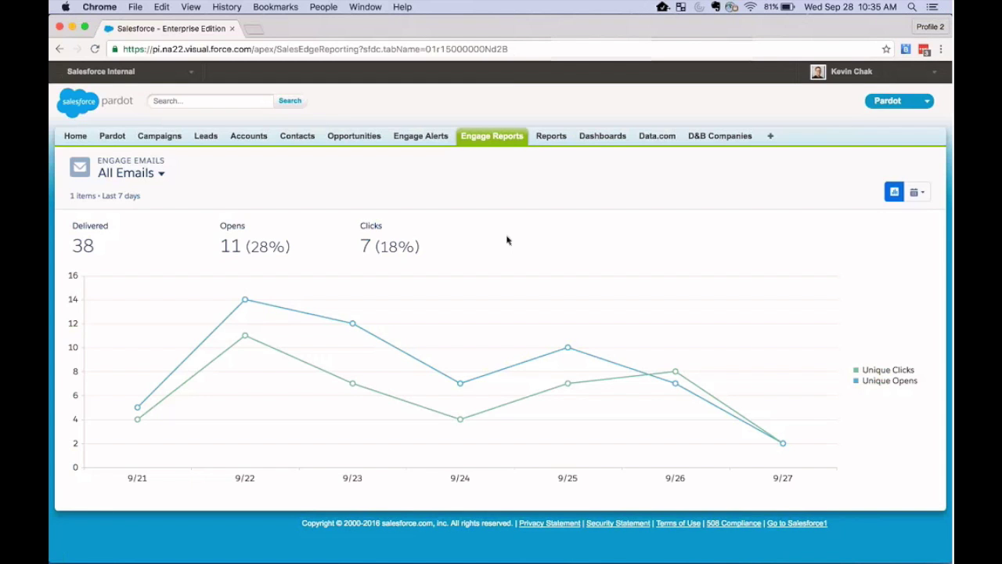
scroll(508, 241, down, 2)
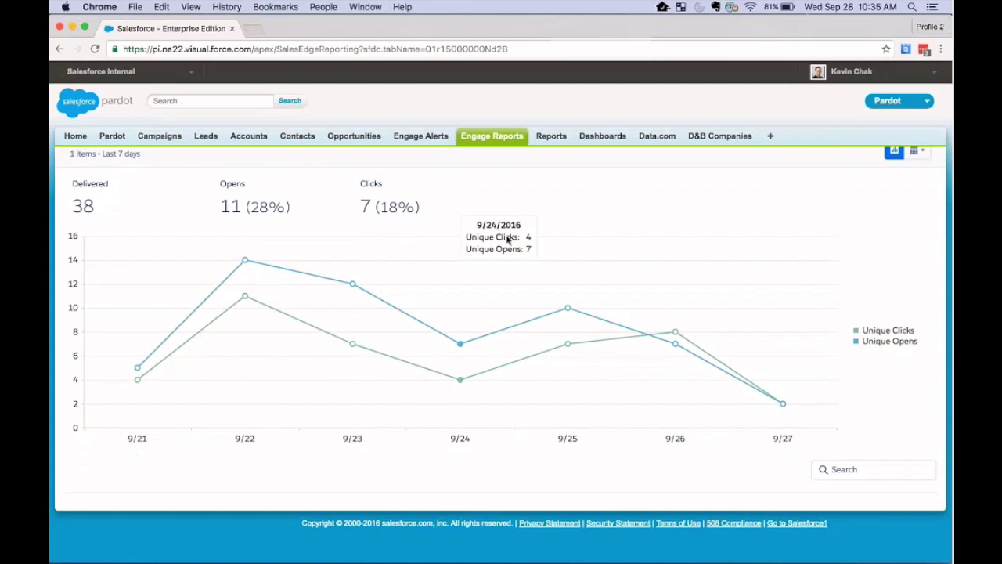
scroll(508, 241, down, 3)
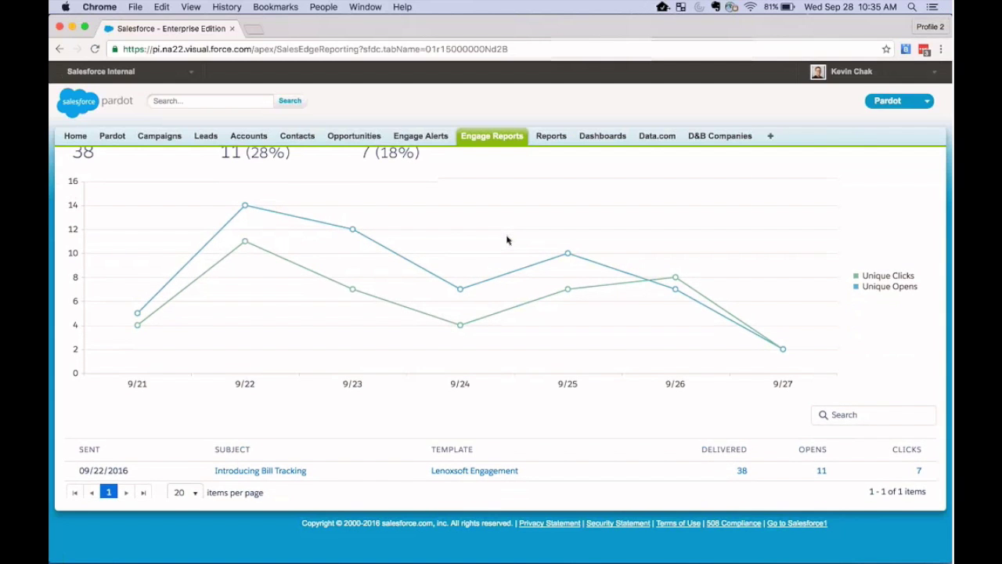
mouse_move(881, 551)
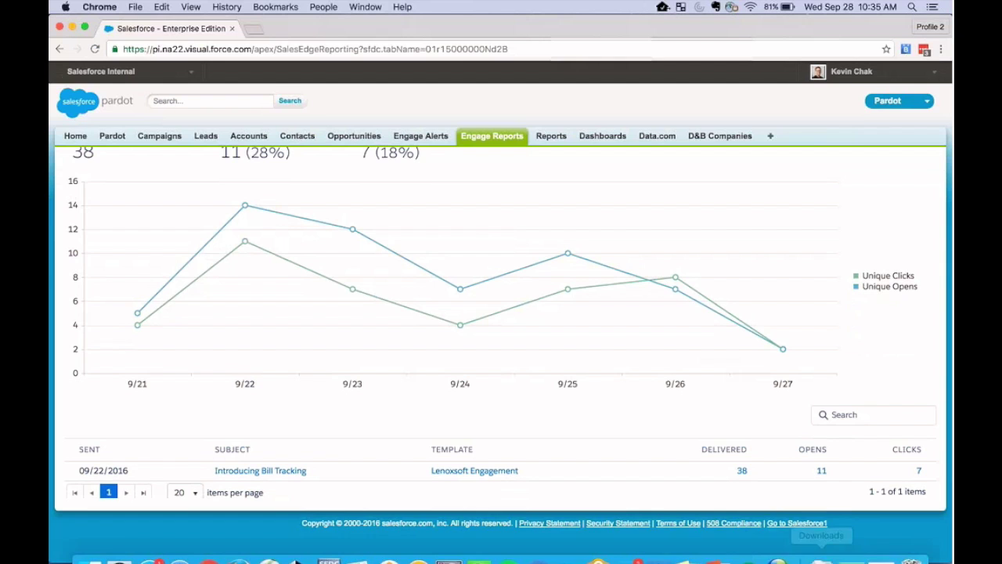
click(881, 550)
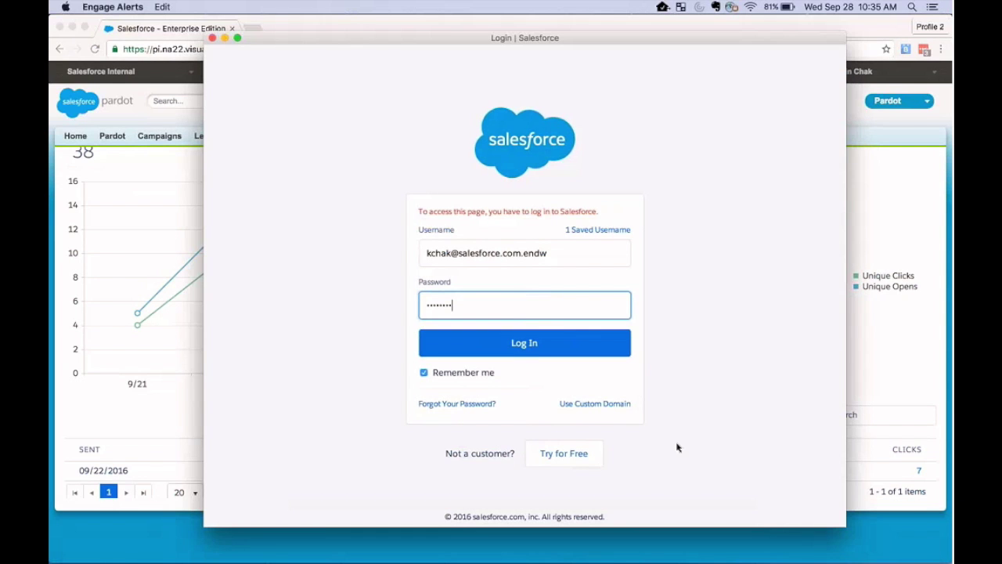
click(537, 354)
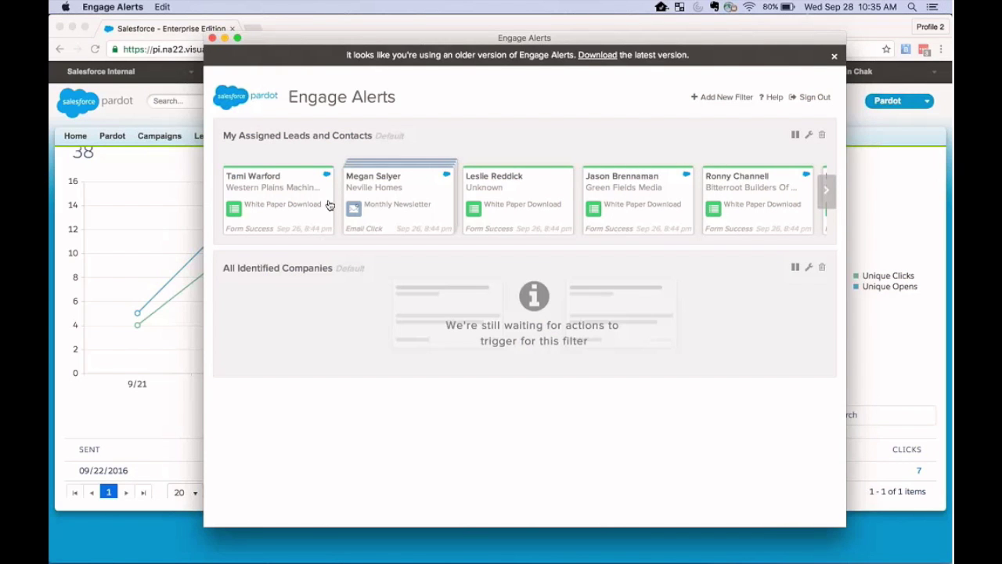
click(409, 193)
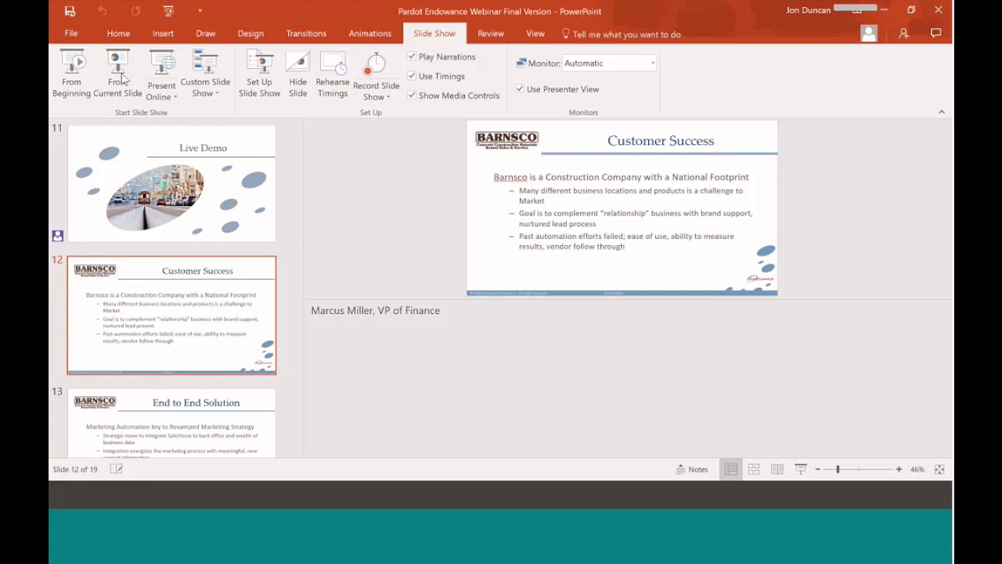
Present the Pardot Endowance webinar deck in PowerPoint, starting from the Barnsco Customer Success slide.
click(119, 78)
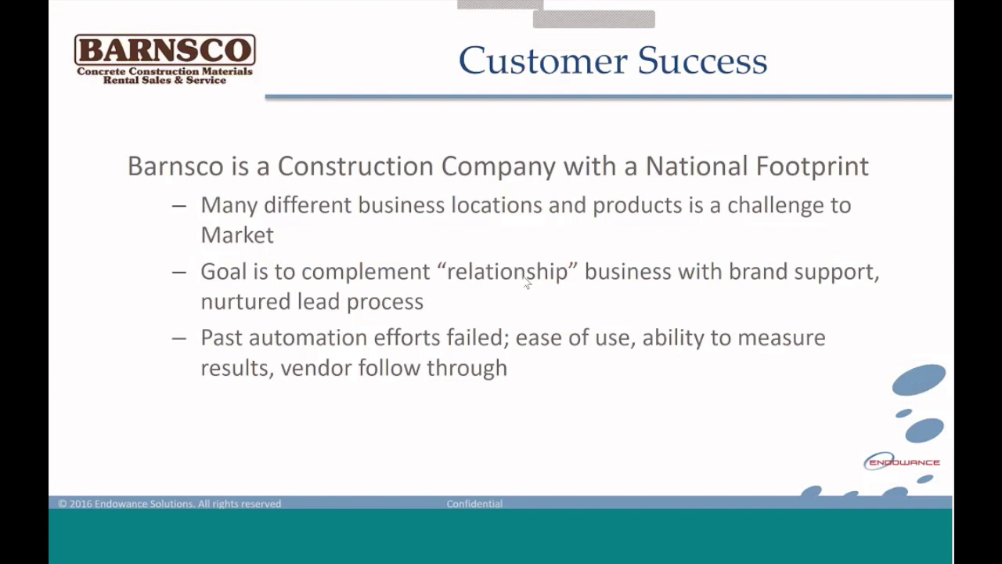